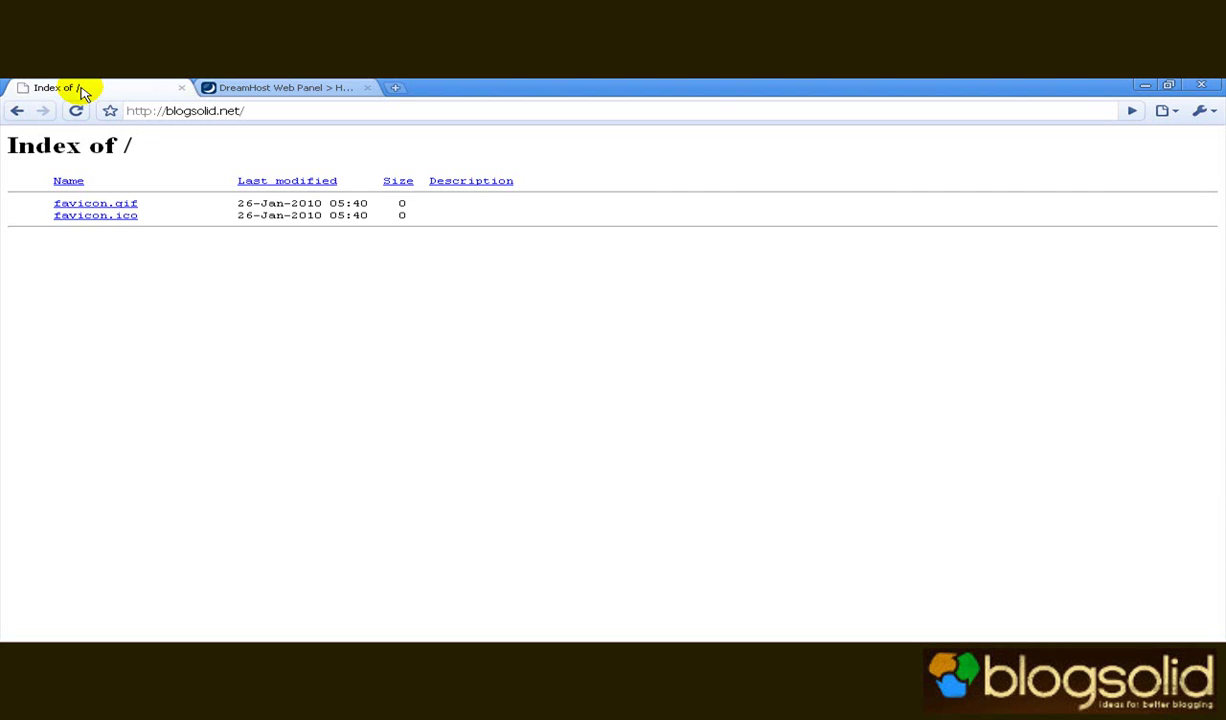
Select the blogsolid.net address in the tab showing the bare 'Index of /' listing.
left_click(217, 112)
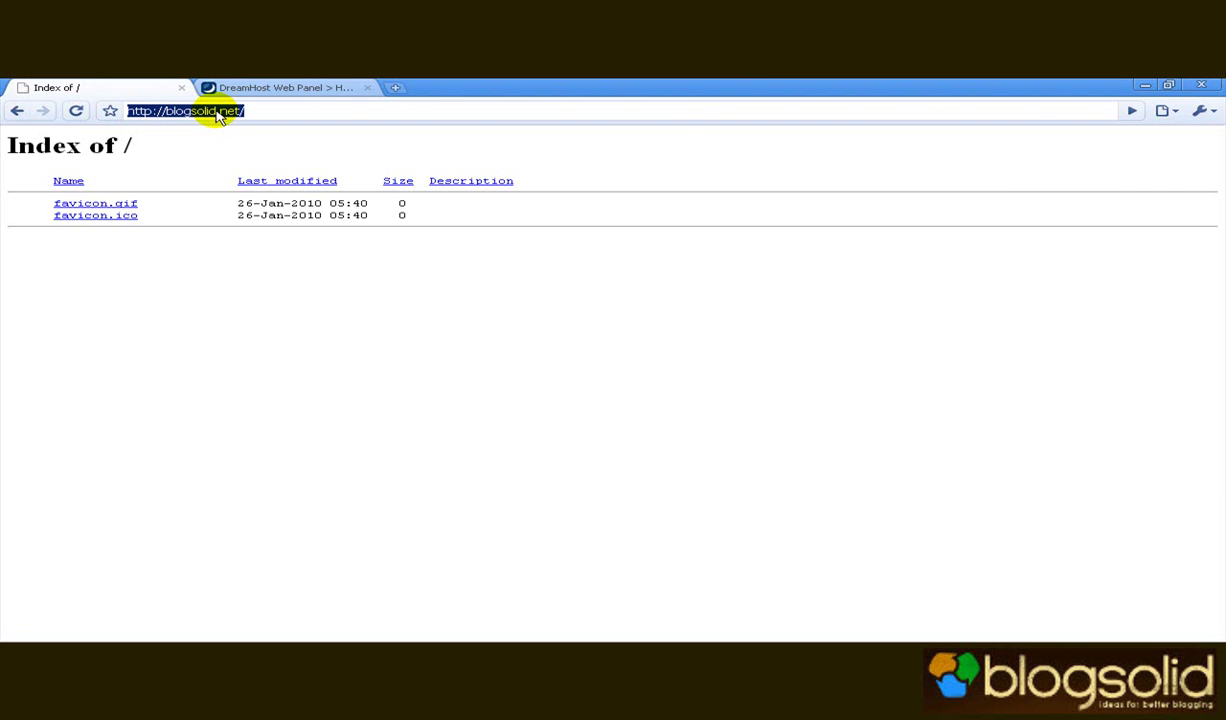
Switch to the DreamHost Web Panel tab showing the Let's Get Started welcome page.
left_click(260, 88)
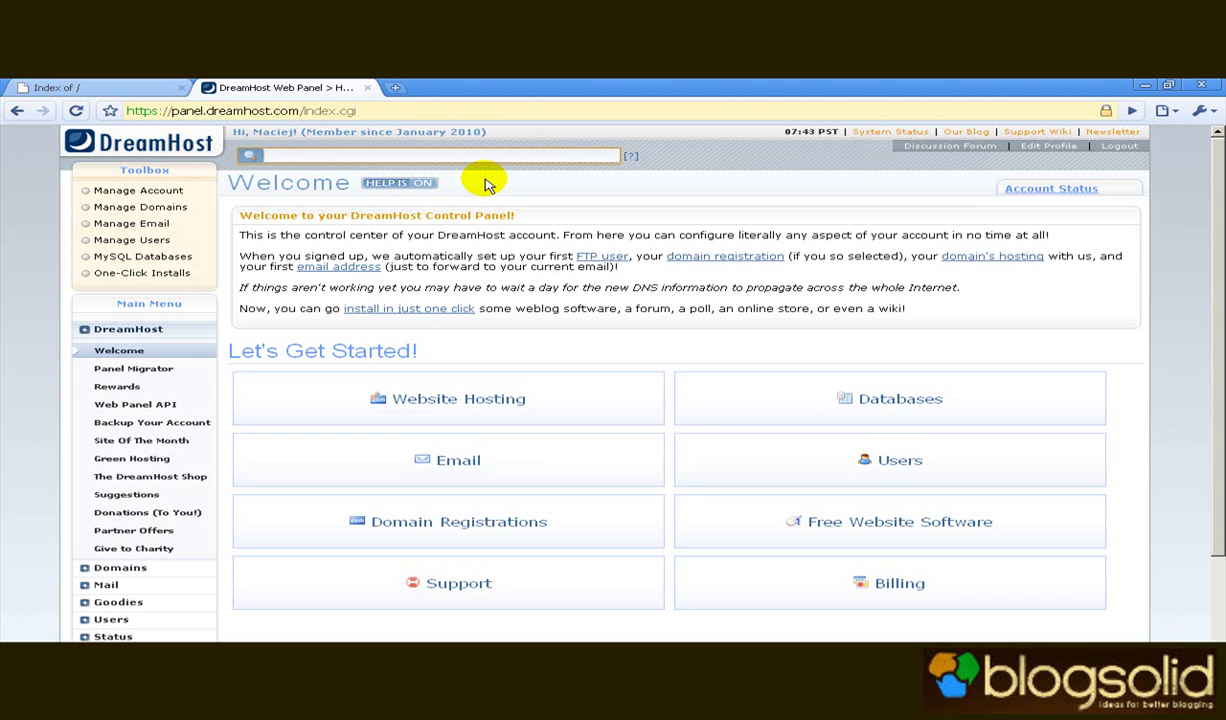
Revisit the blogsolid.net 'Index of /' tab, then go back to the panel.dreamhost.com Welcome page.
left_click(116, 88)
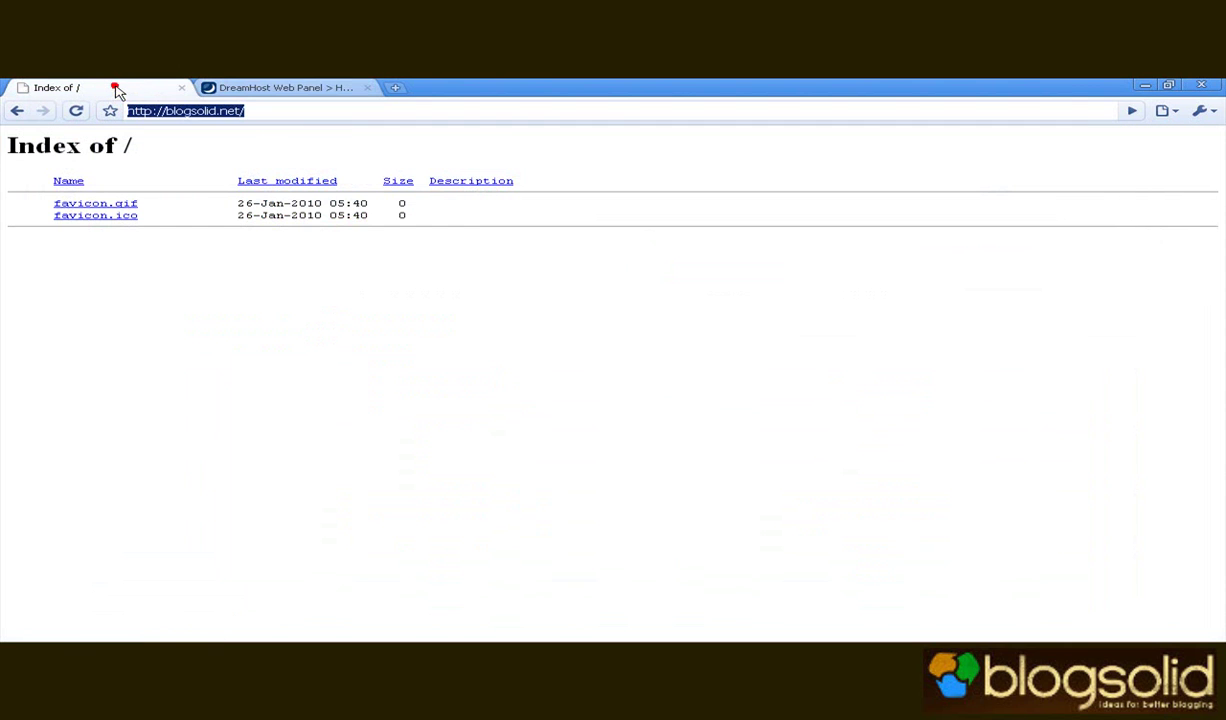
left_click(260, 110)
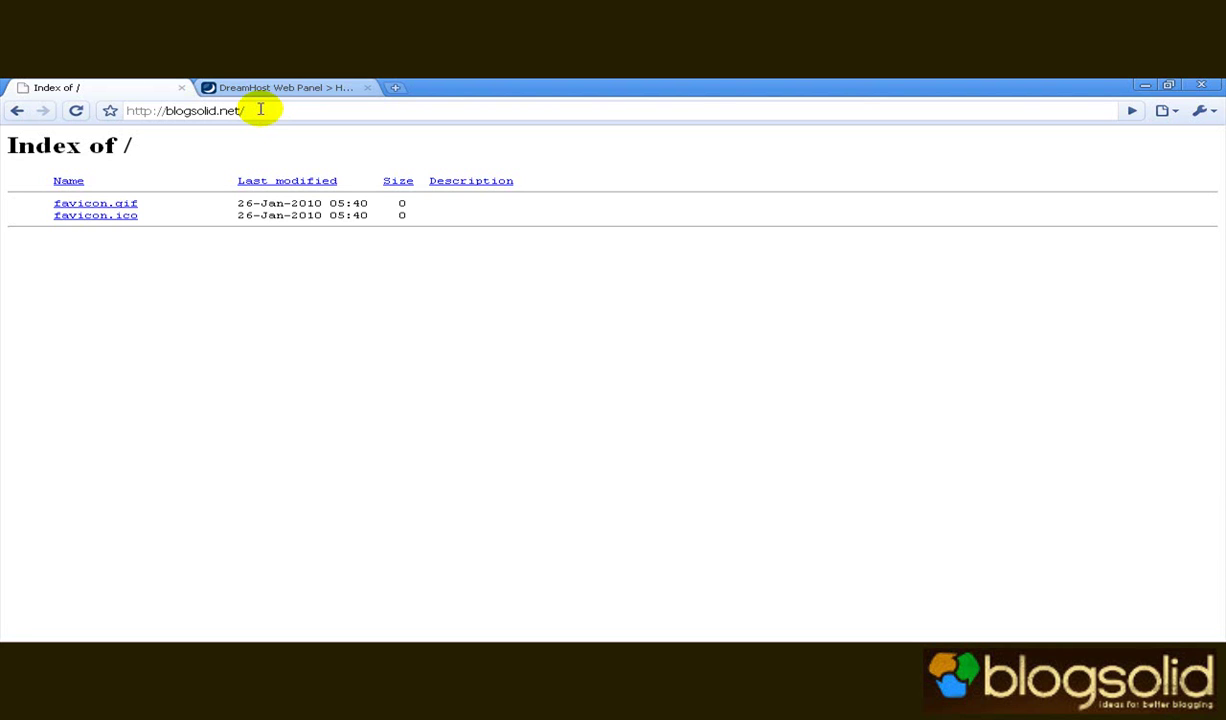
left_click(285, 88)
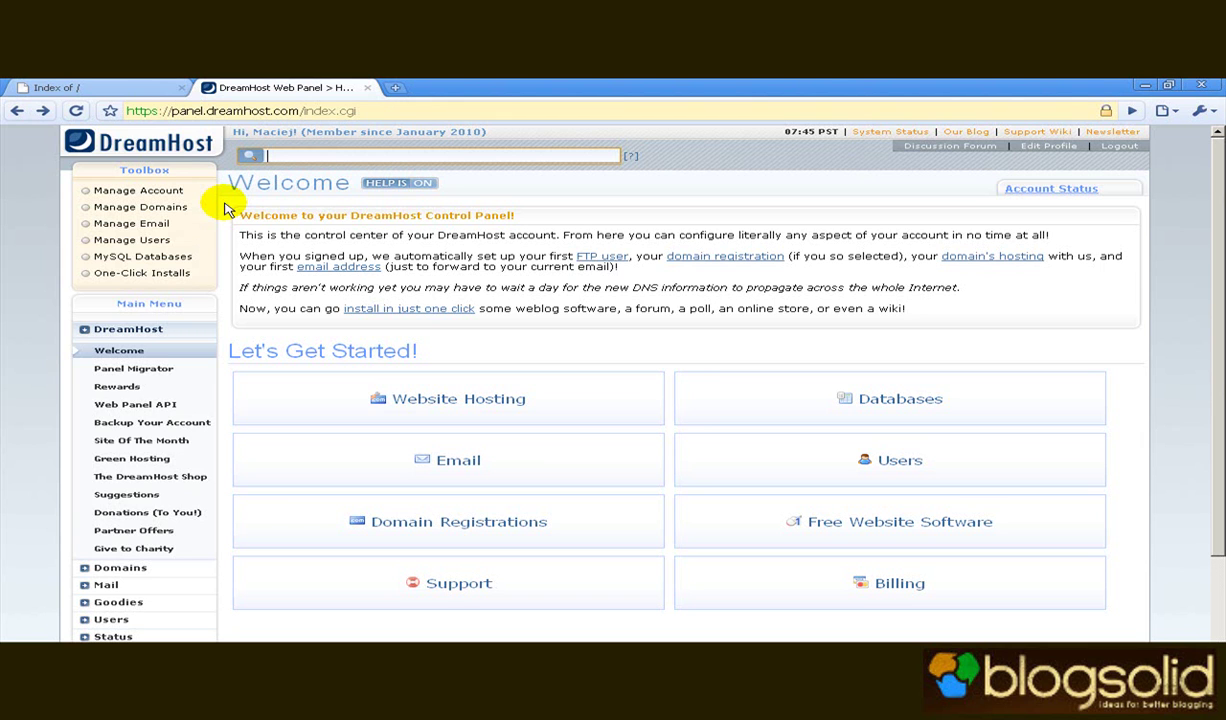
Open Manage Domains and edit the Fully Hosted web hosting settings for blogsolid.net.
left_click(193, 210)
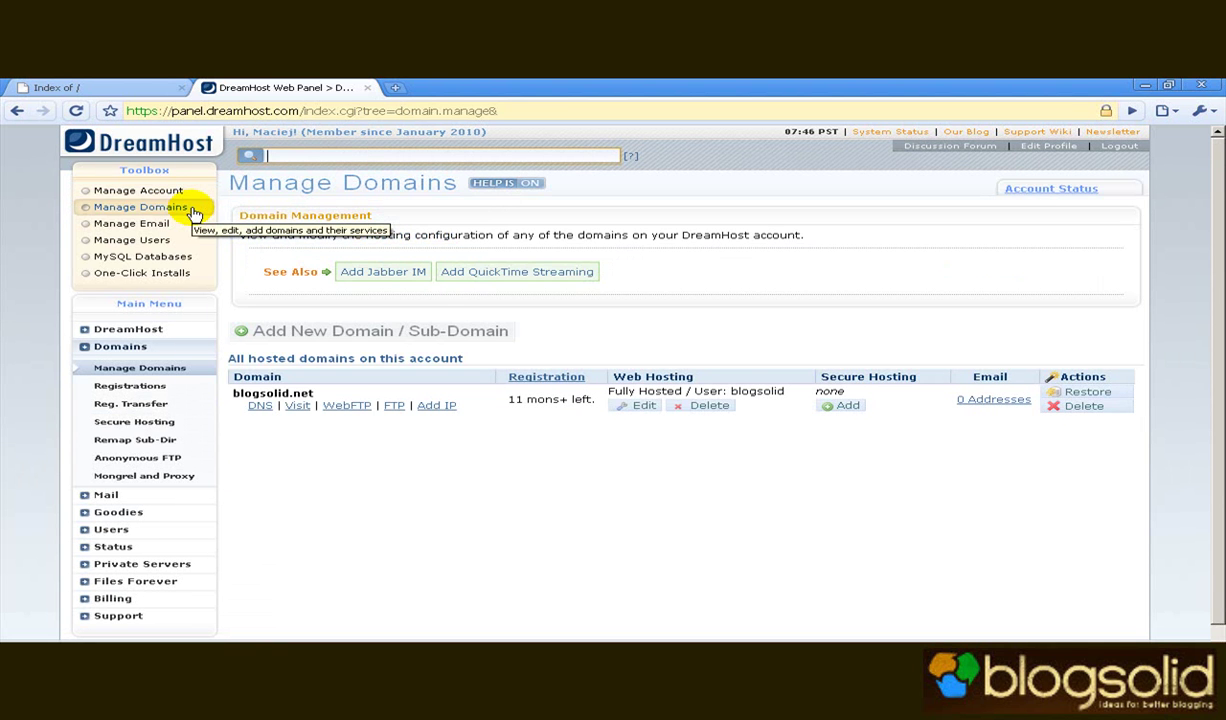
left_click(631, 408)
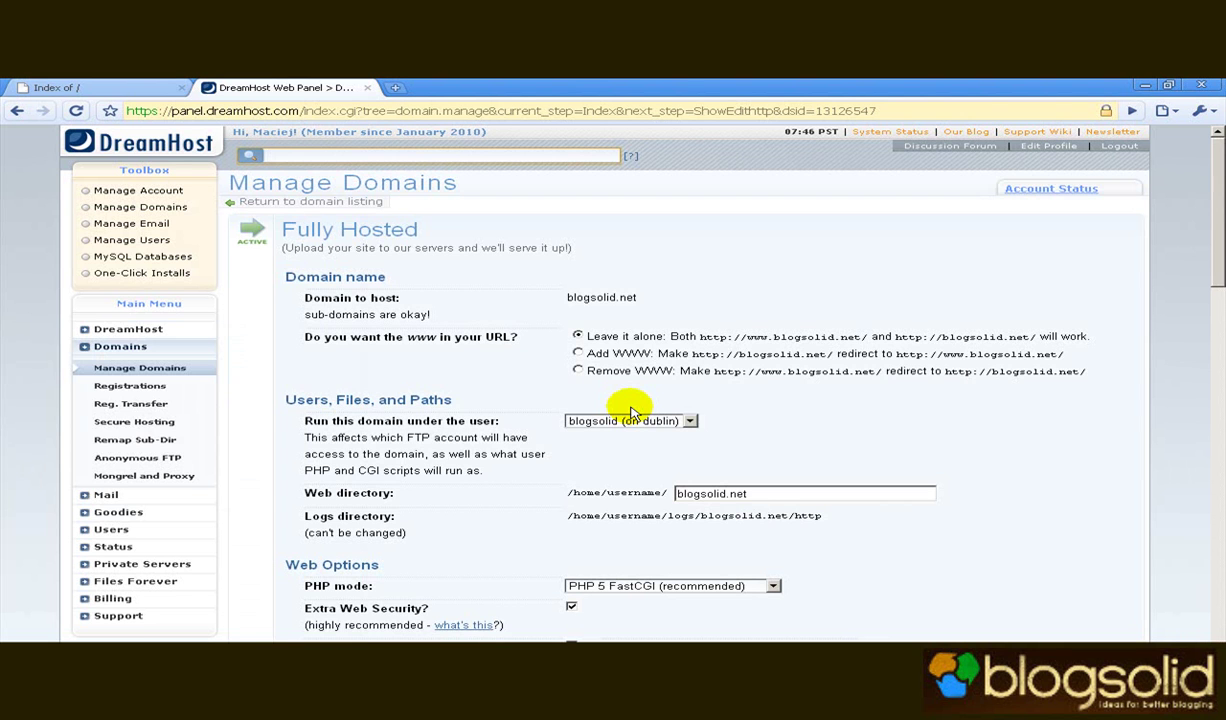
left_click(722, 428)
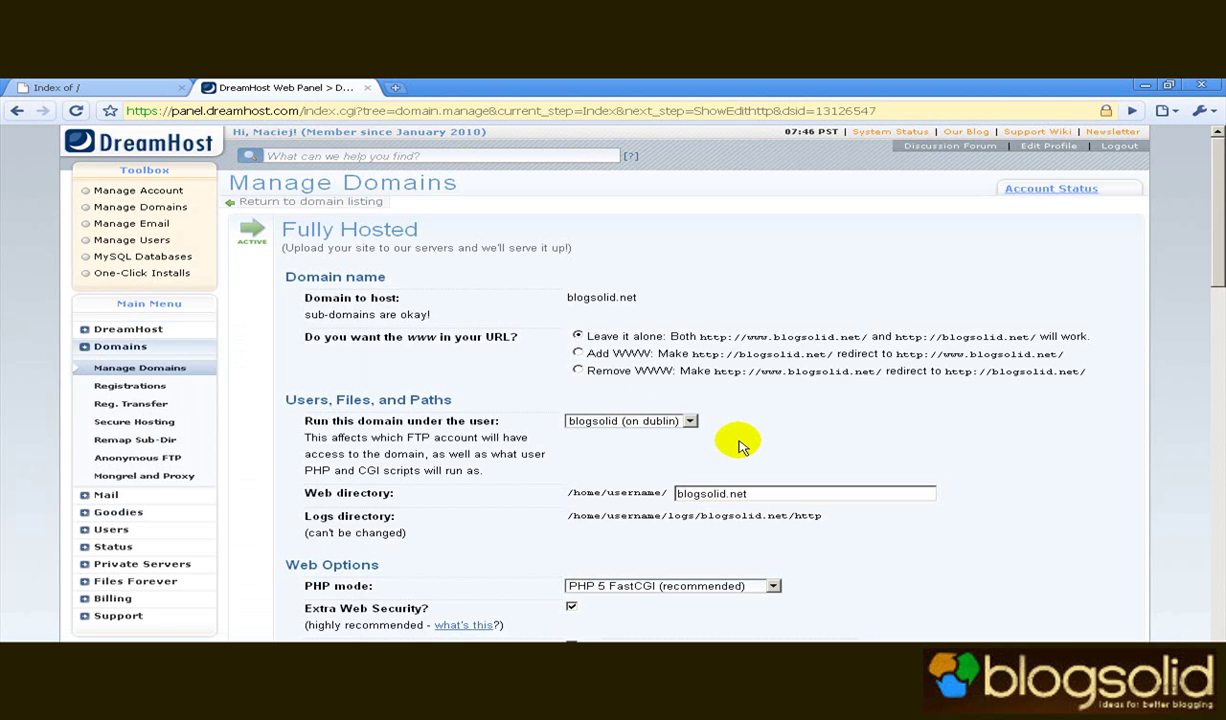
Append /blogsolid_1 to the web directory and choose Remove WWW redirection.
middle_click(741, 449)
middle_click(741, 449)
left_click(770, 492)
left_click(770, 492)
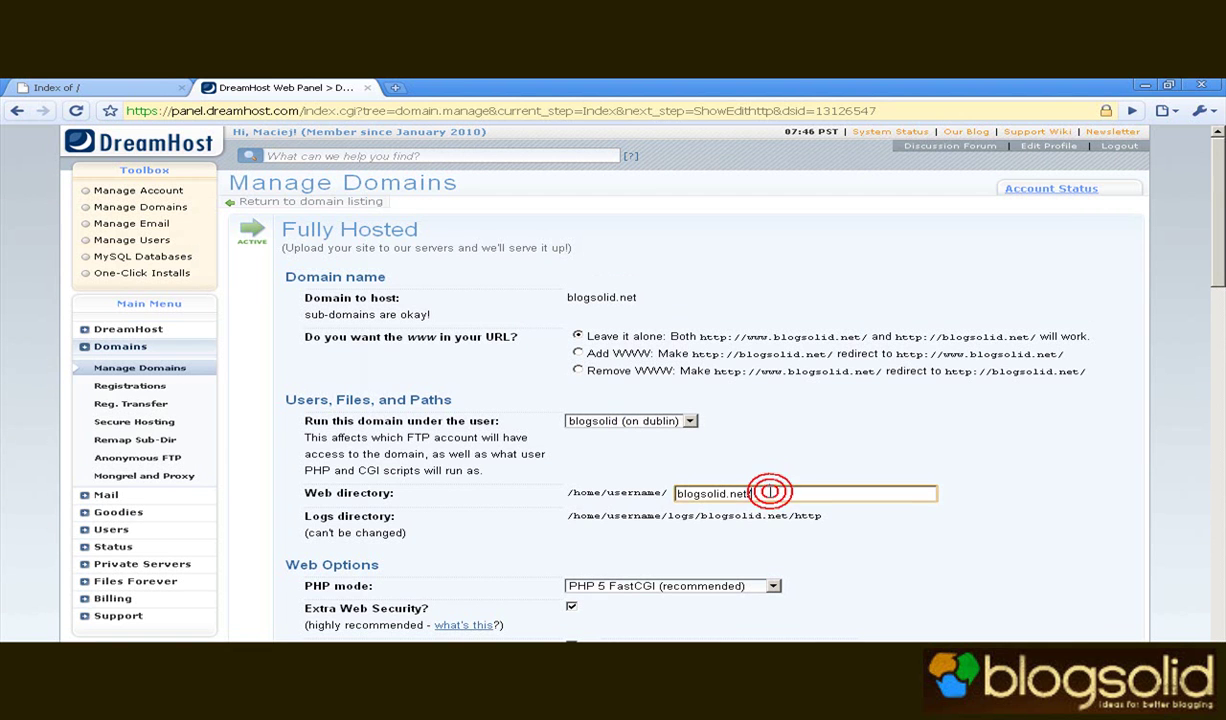
type("/blog")
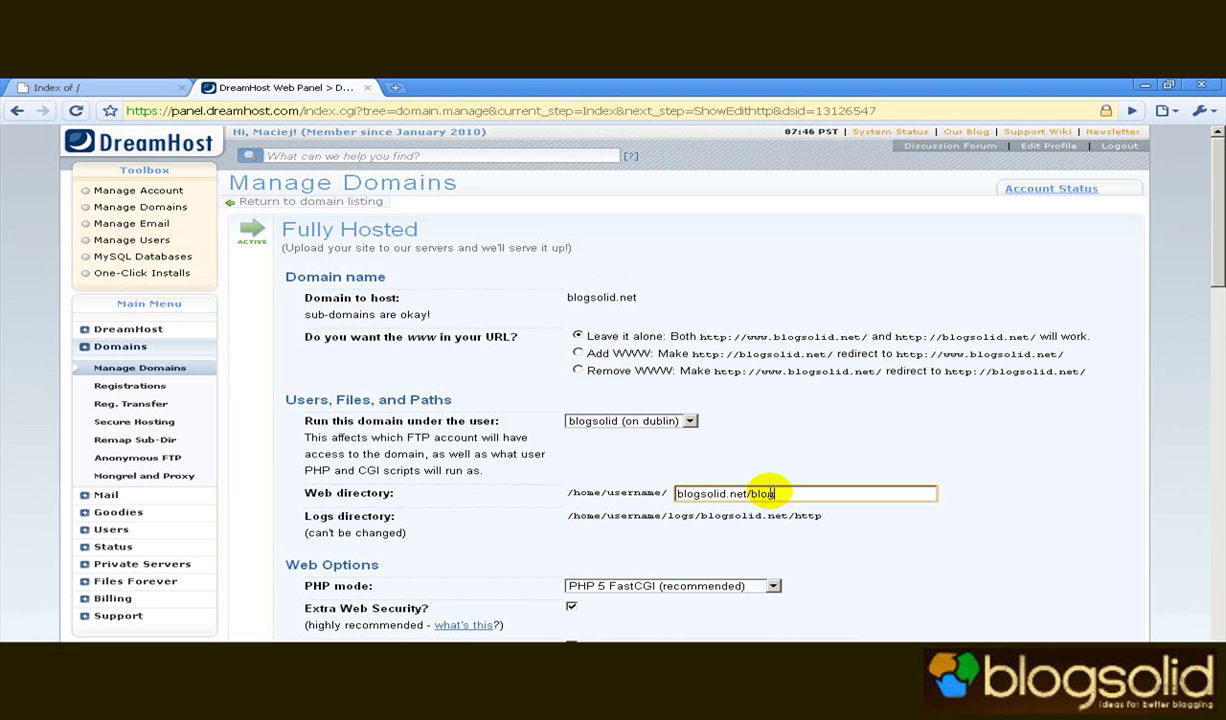
type("solid_1")
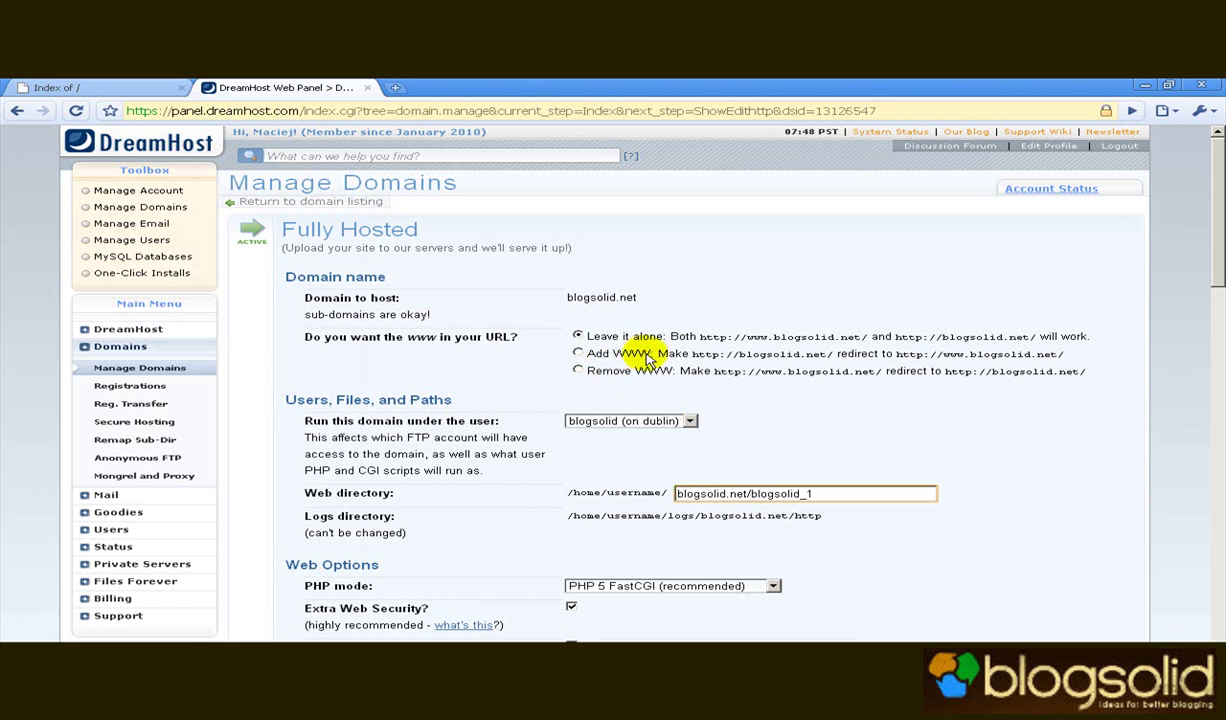
left_click(579, 371)
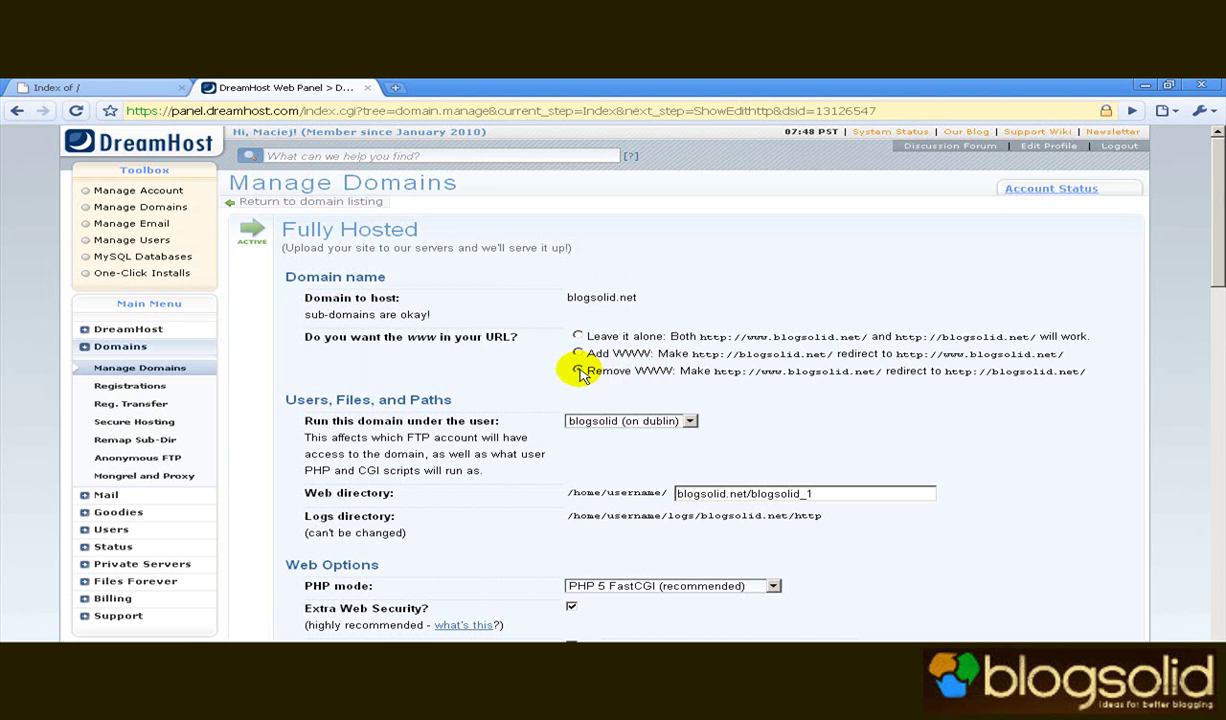
left_click(579, 371)
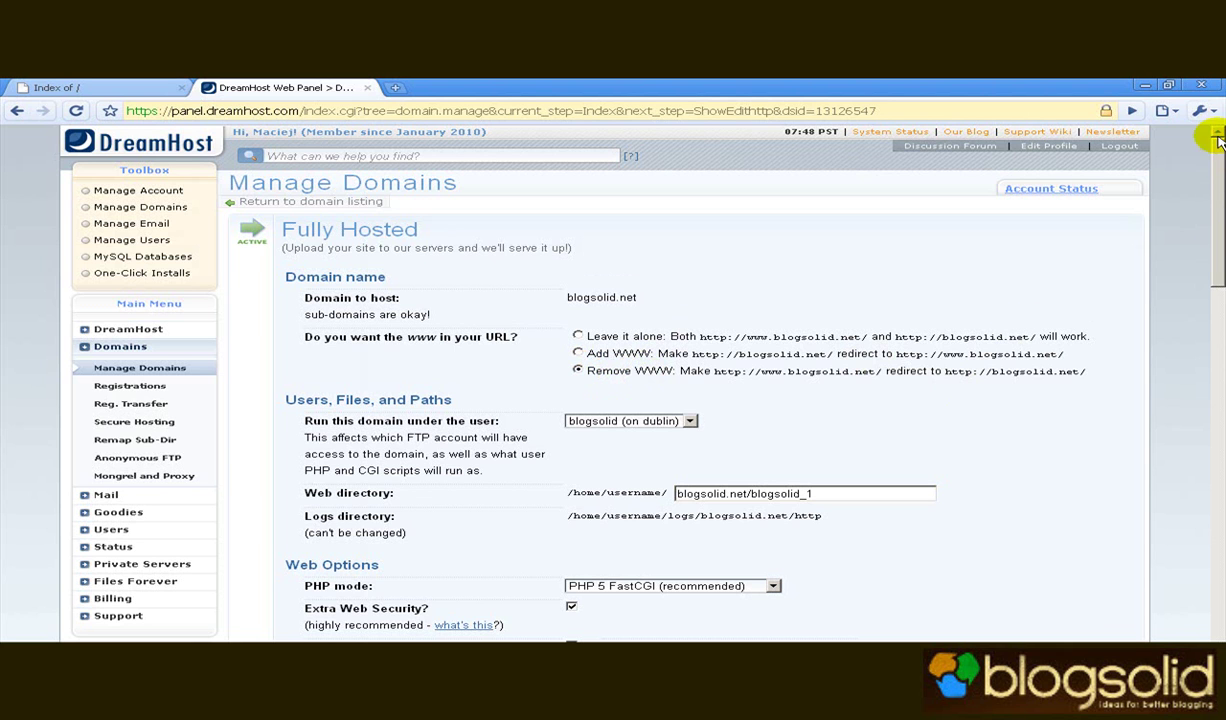
left_click_drag(1218, 167, 1214, 337)
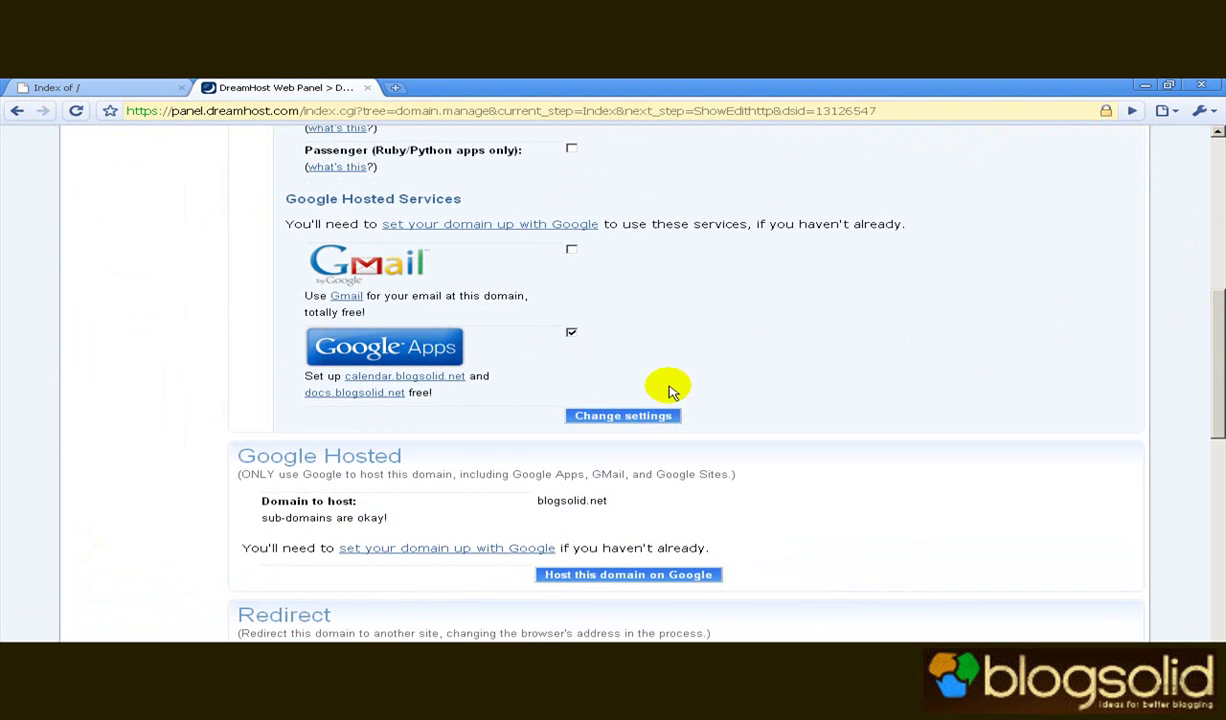
Save the blogsolid.net hosting changes and open Goodies > One-Click Installs.
left_click(632, 416)
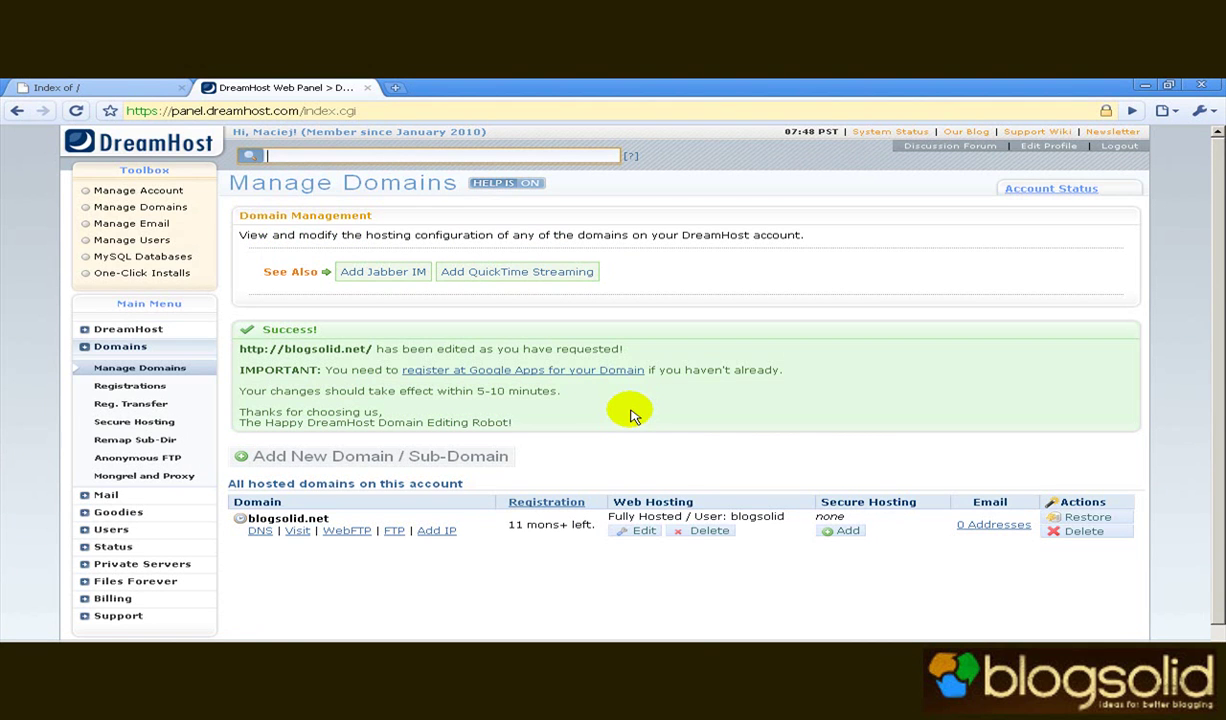
left_click(118, 512)
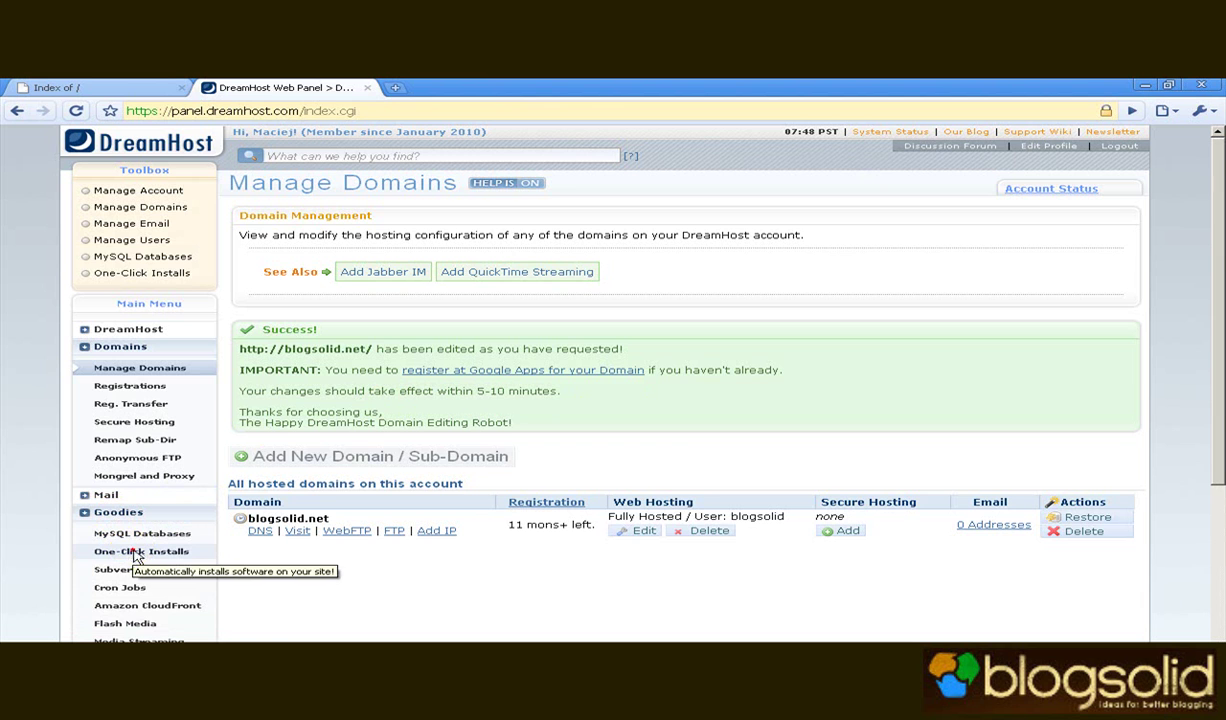
left_click(135, 553)
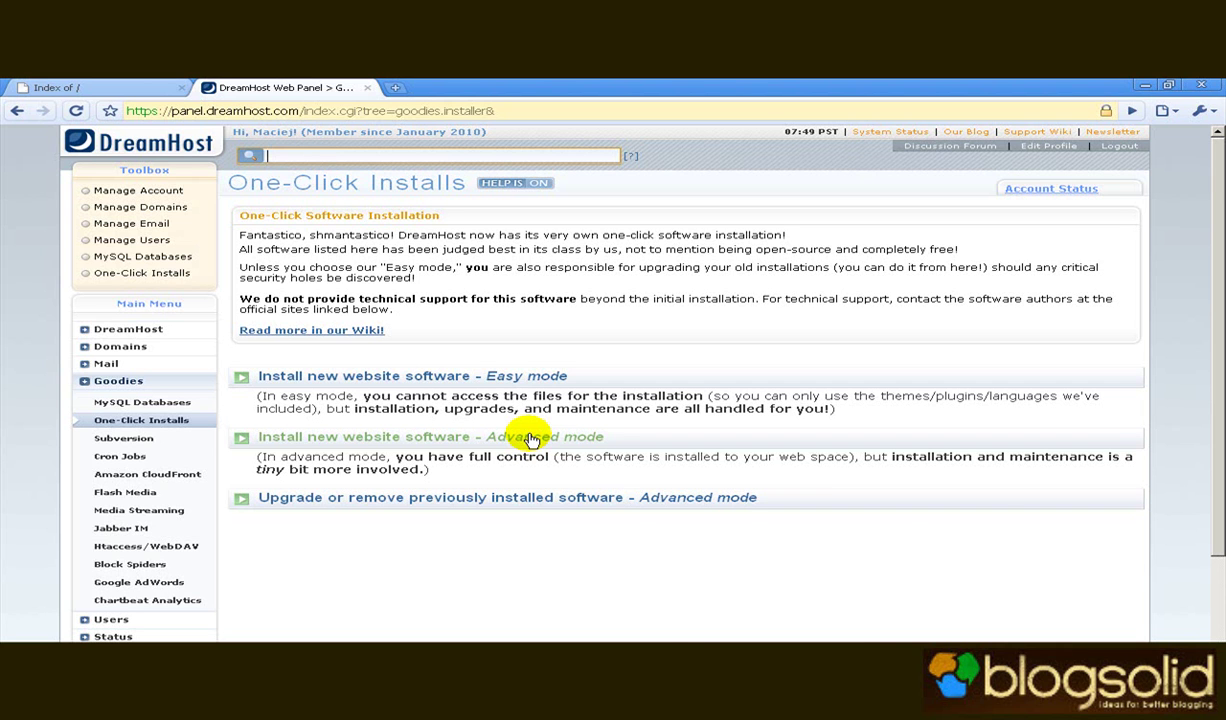
Switch to Advanced mode installs and scroll down to the install options.
left_click(531, 438)
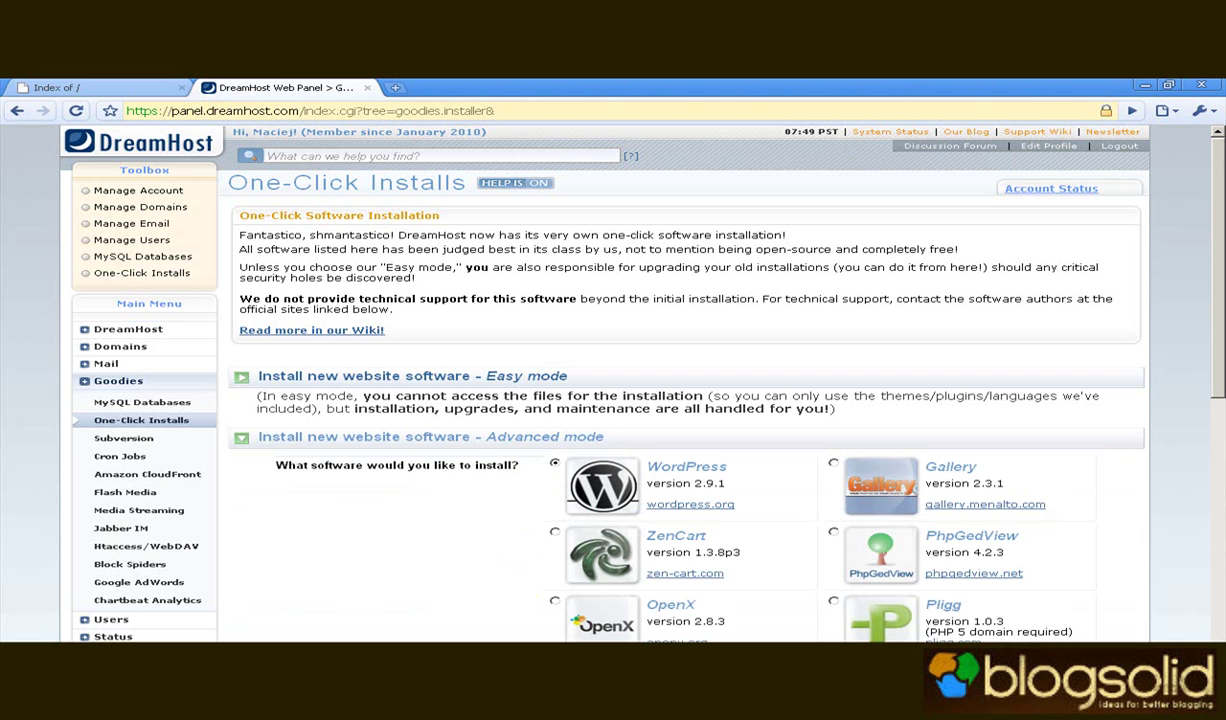
left_click_drag(660, 590, 682, 606)
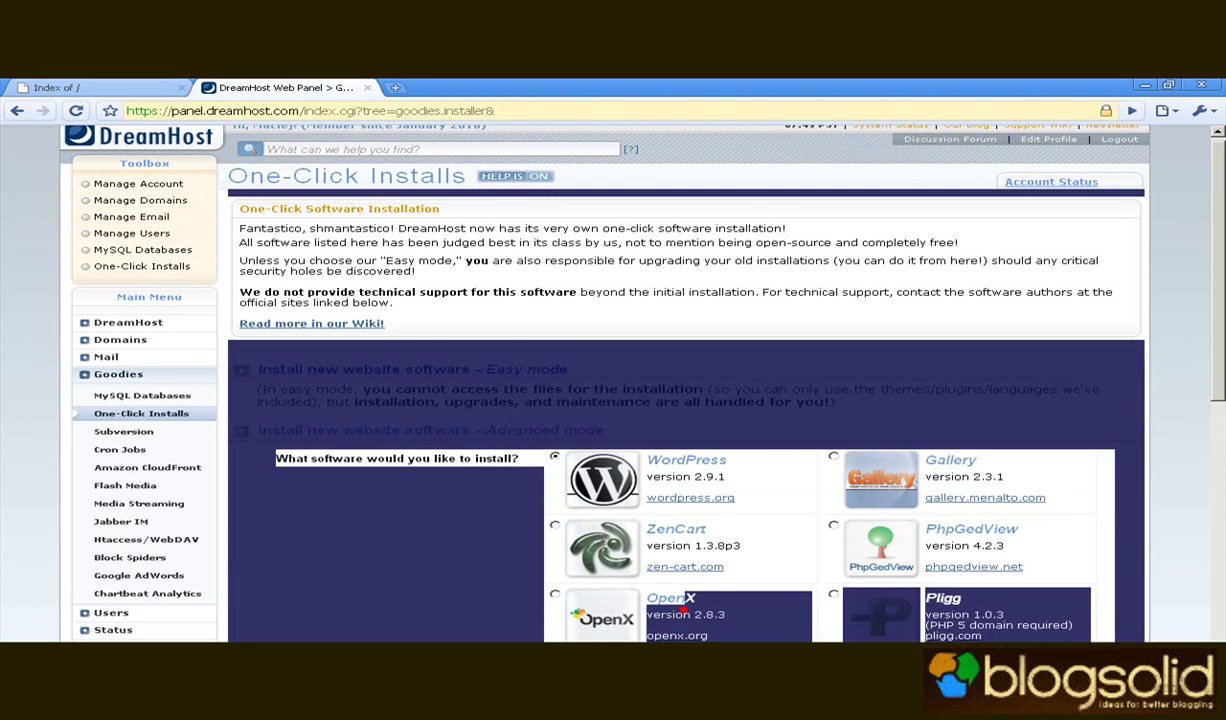
left_click(683, 604)
scroll(683, 604, "down", 1)
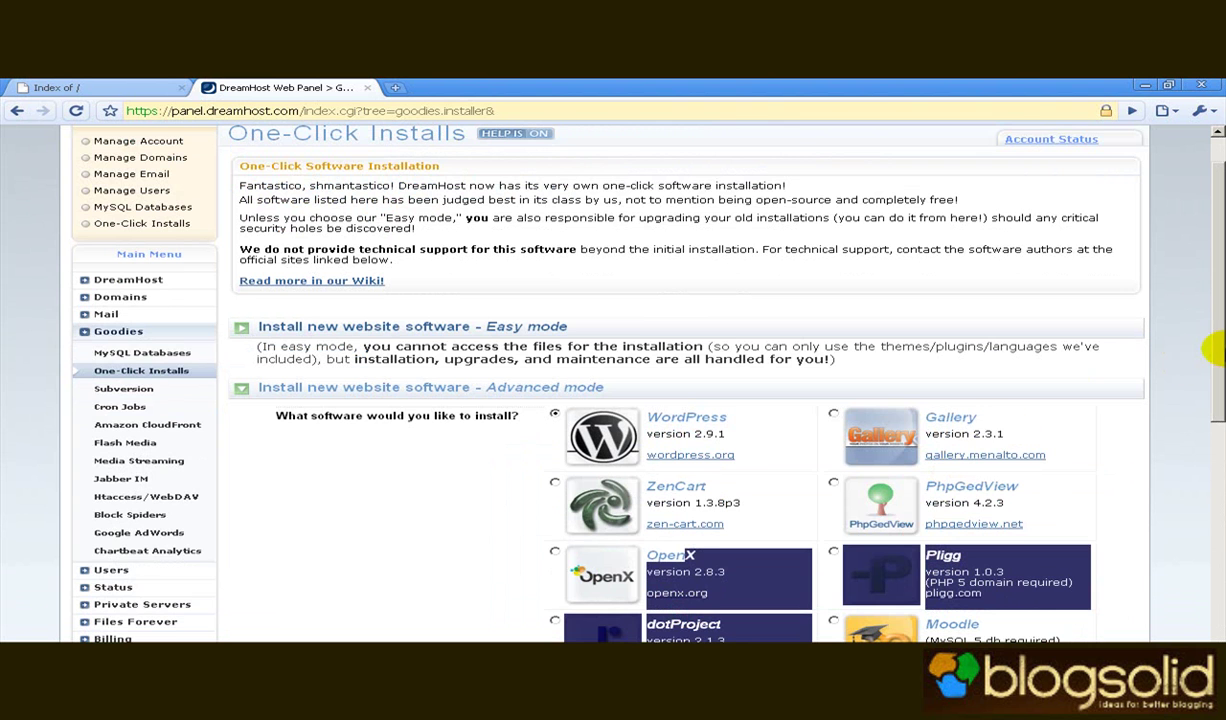
mouse_move(1213, 348)
left_mouse_down()
mouse_move(1220, 484)
mouse_move(1207, 561)
mouse_move(1215, 405)
left_mouse_up()
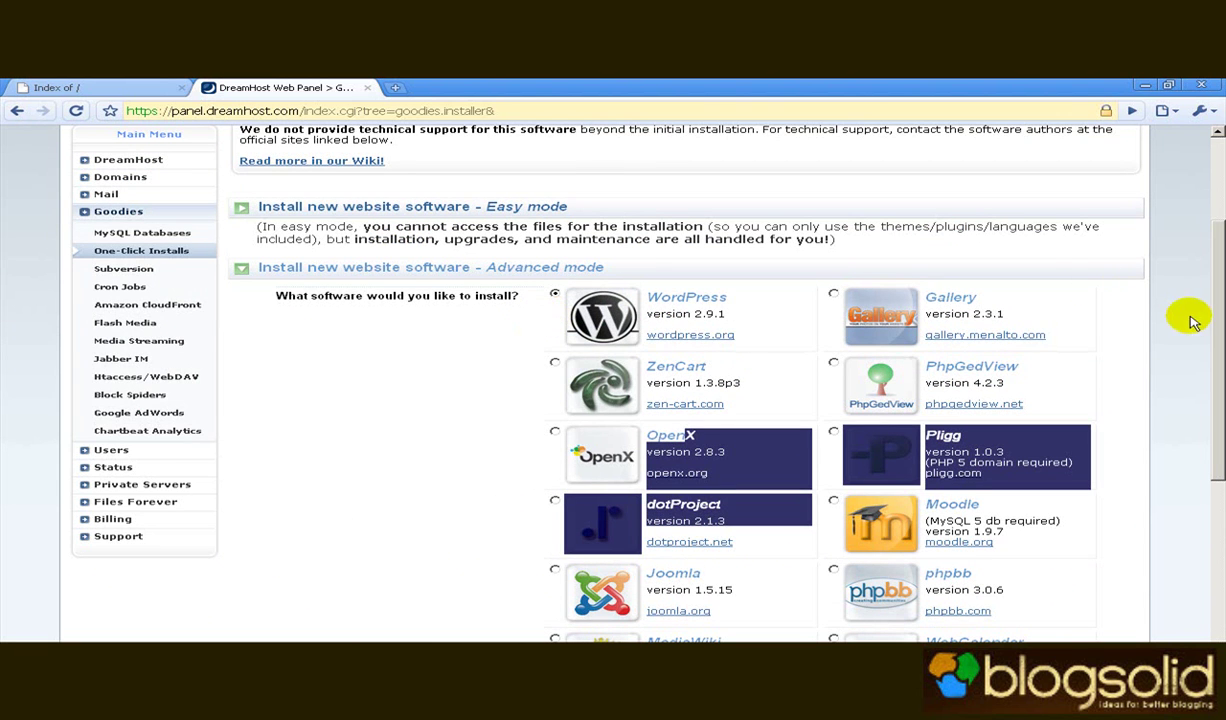
left_click_drag(1215, 319, 1218, 496)
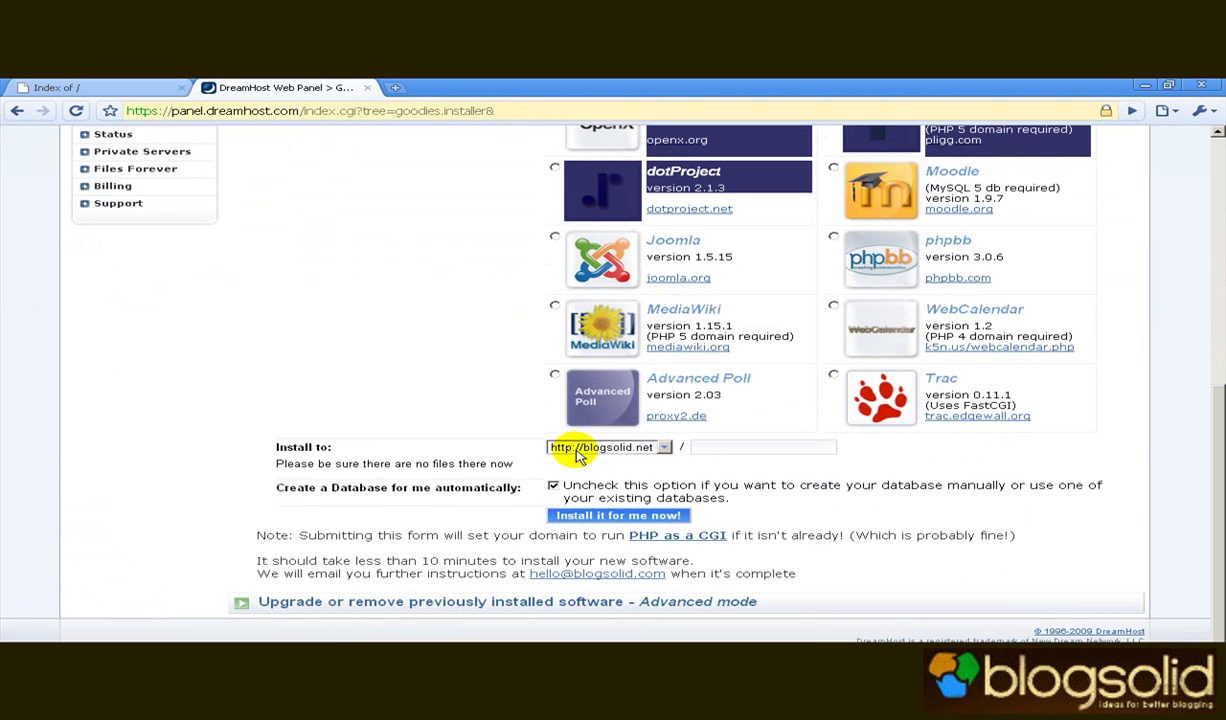
Edit the install folder path and untick 'Create a Database for me automatically'.
left_click(711, 447)
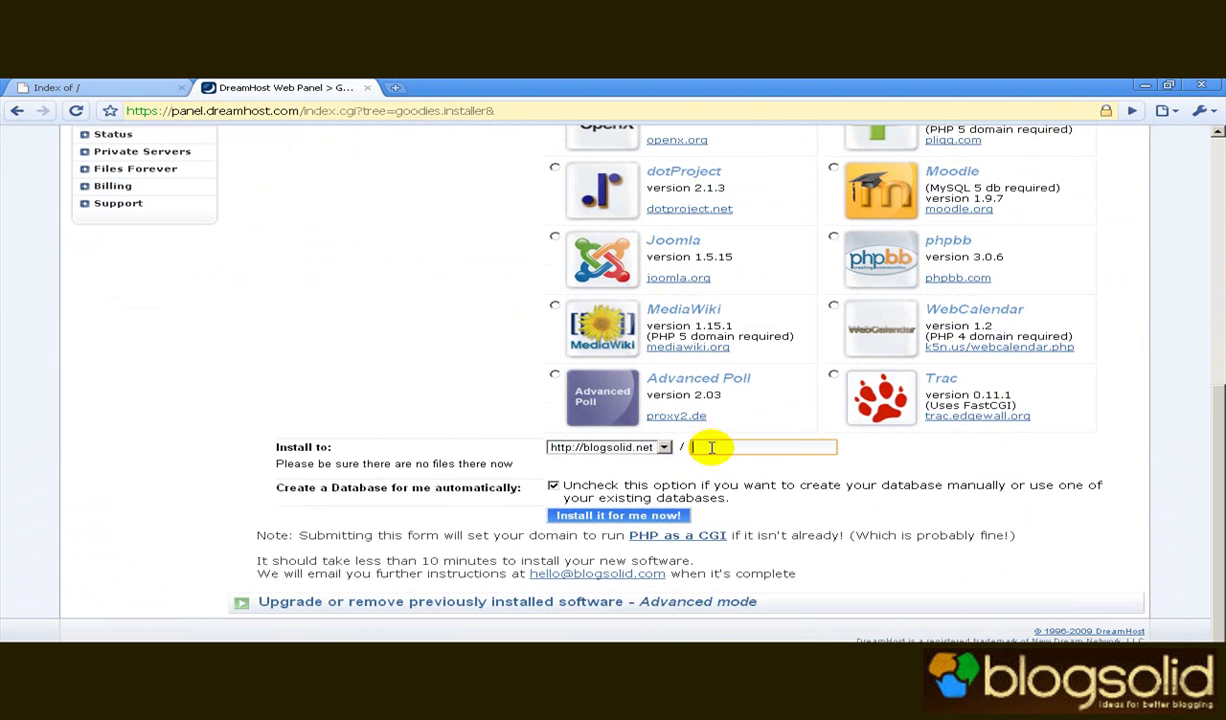
type("blog")
key("BackSpace")
key("BackSpace")
key("BackSpace")
key("BackSpace")
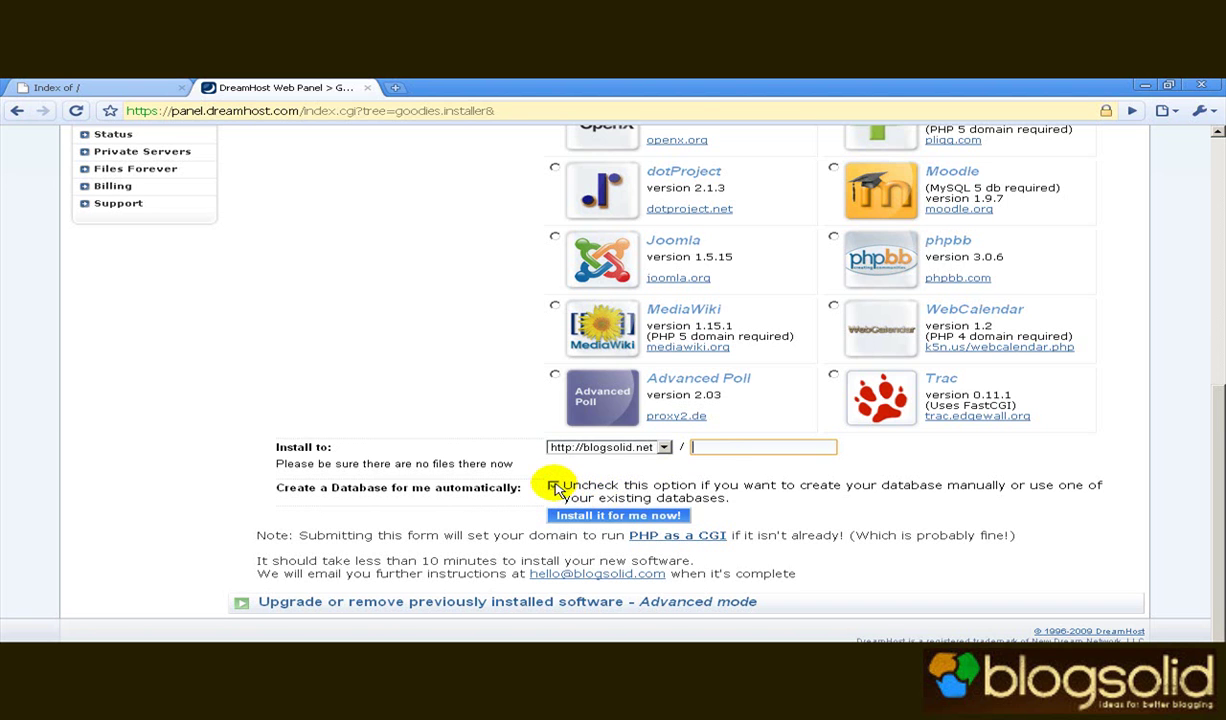
left_click(553, 487)
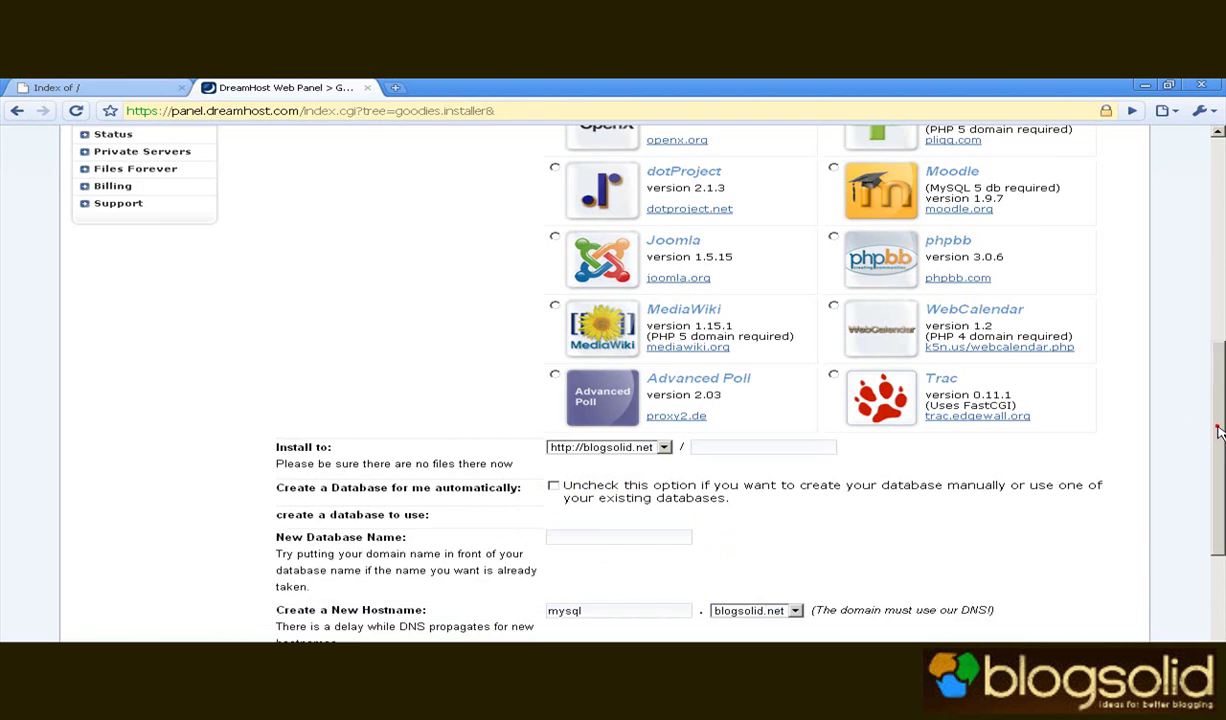
Enter blogsolidblog1 as the New Database Name.
left_click_drag(1215, 426, 1220, 495)
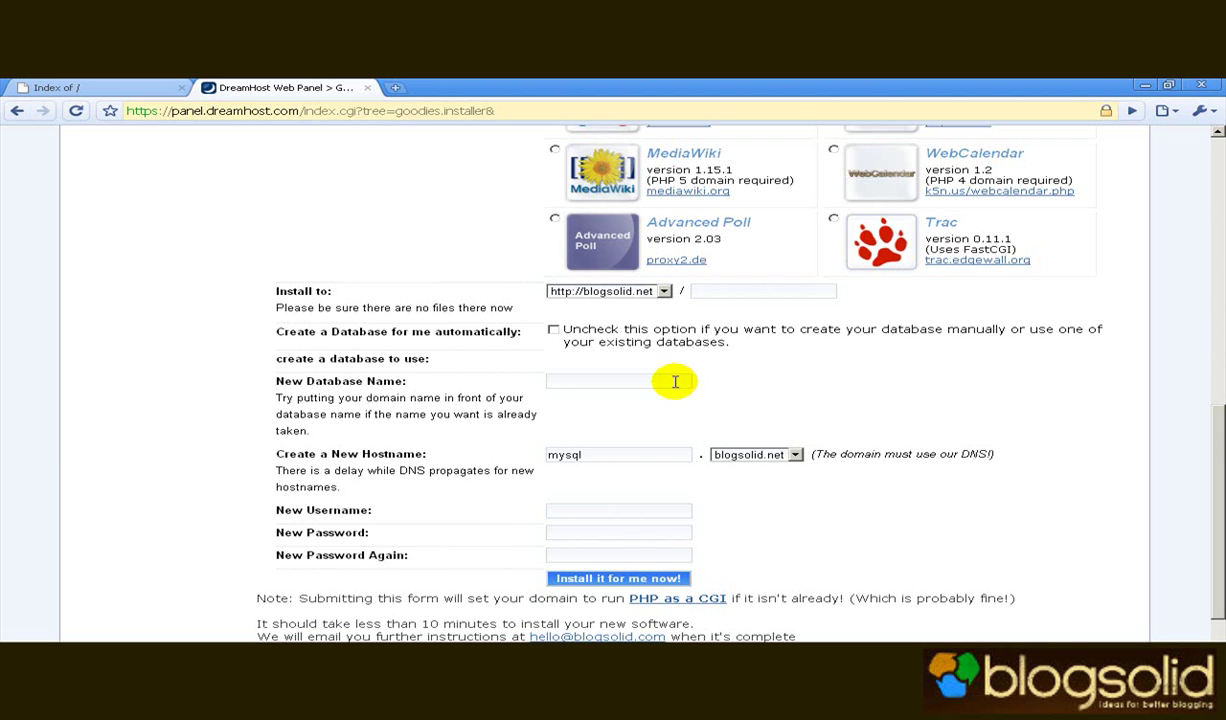
left_click(664, 377)
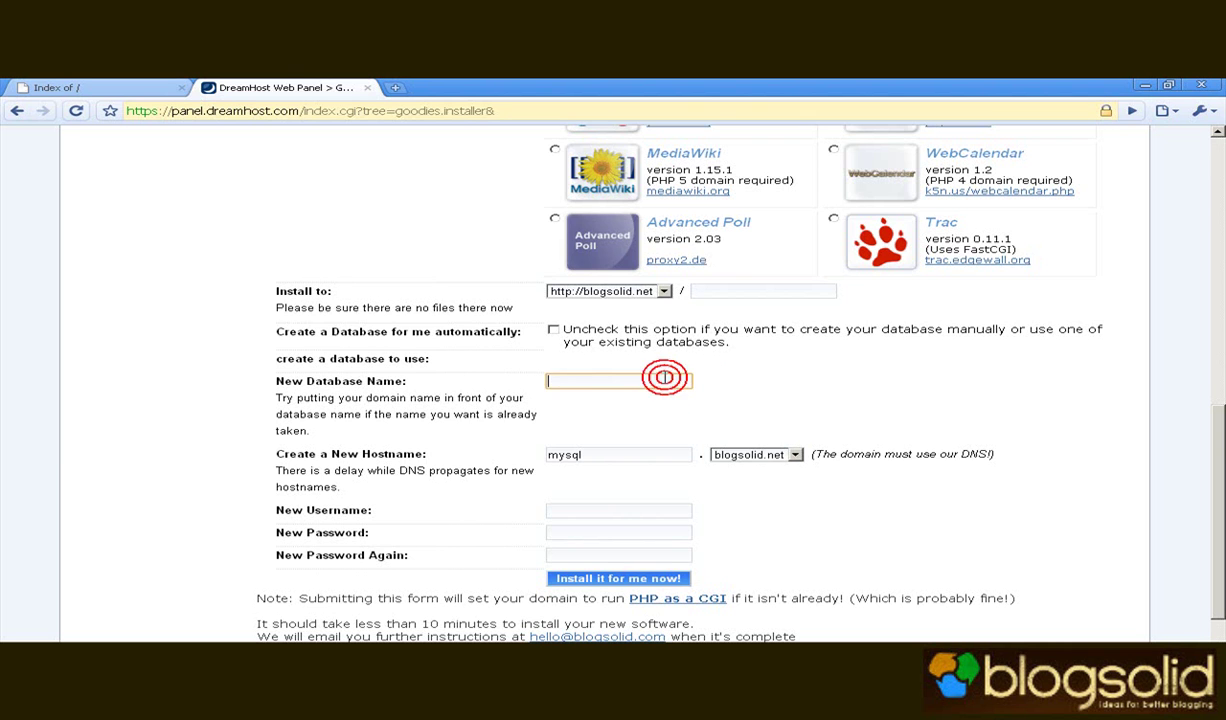
type("blog")
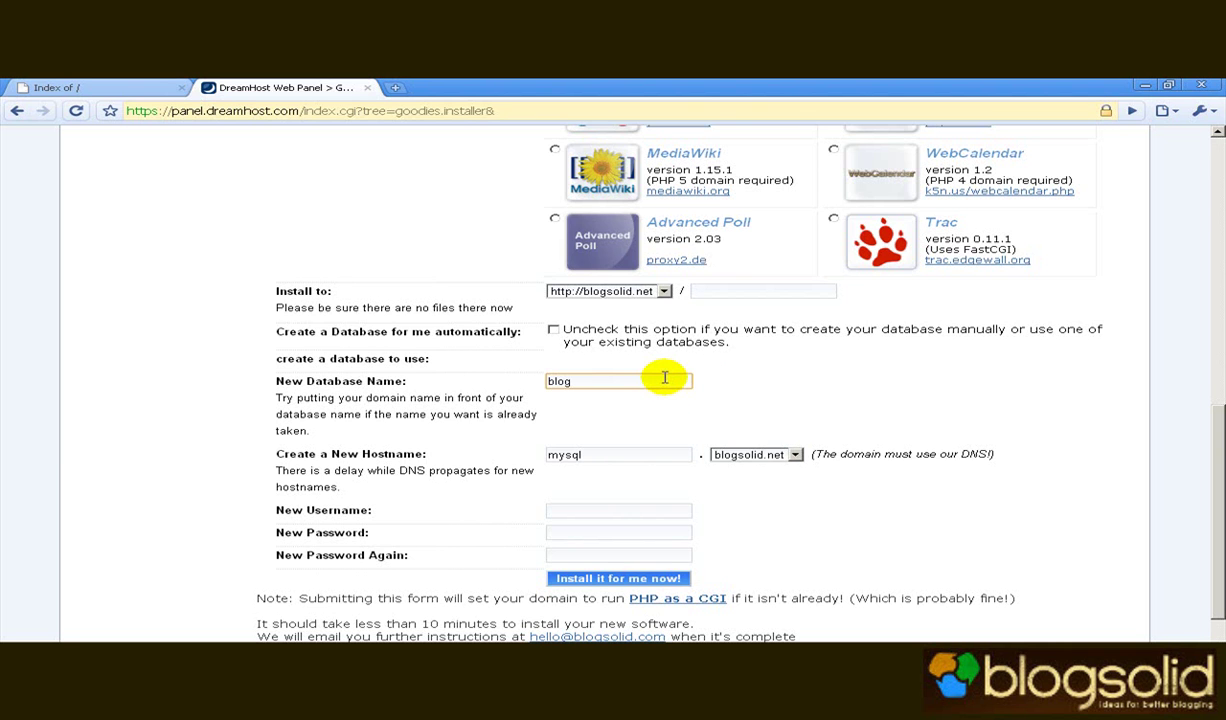
type("solidblog1")
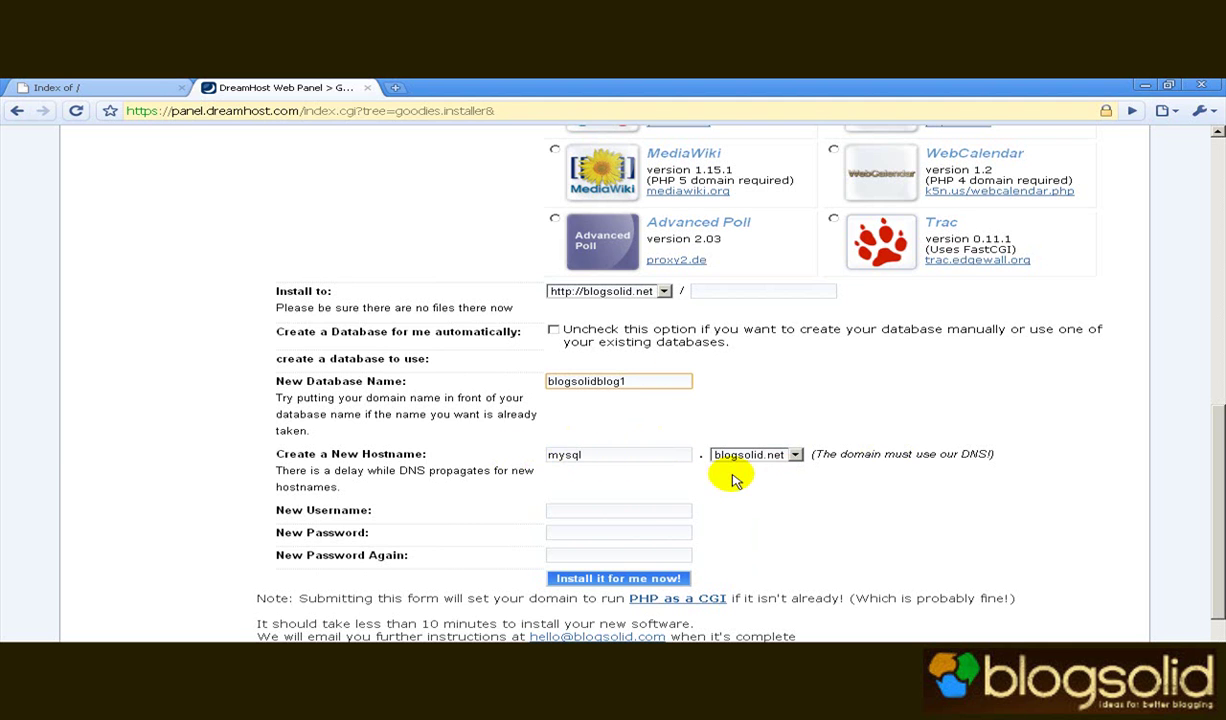
Fill in the new database username and its password twice, then submit the WordPress install.
left_click(637, 511)
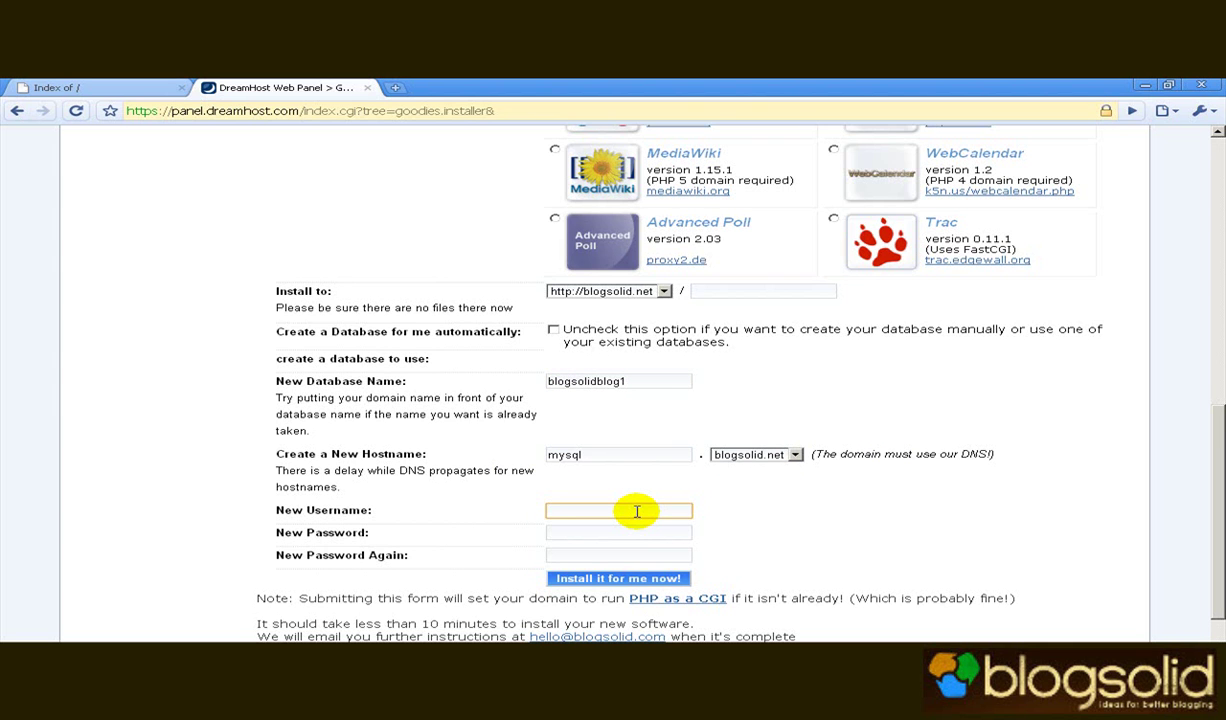
type("blogsolid")
key("Tab")
type("•••••")
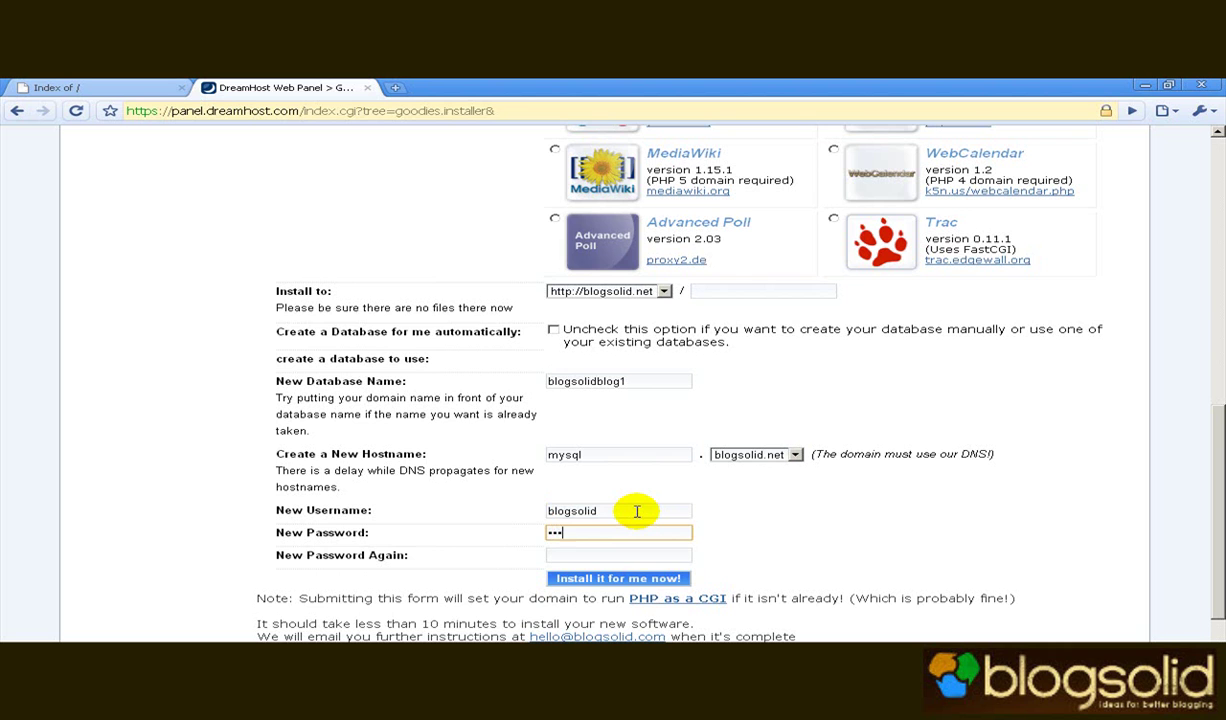
type("•••••••••")
key("Tab")
type("••••••••••")
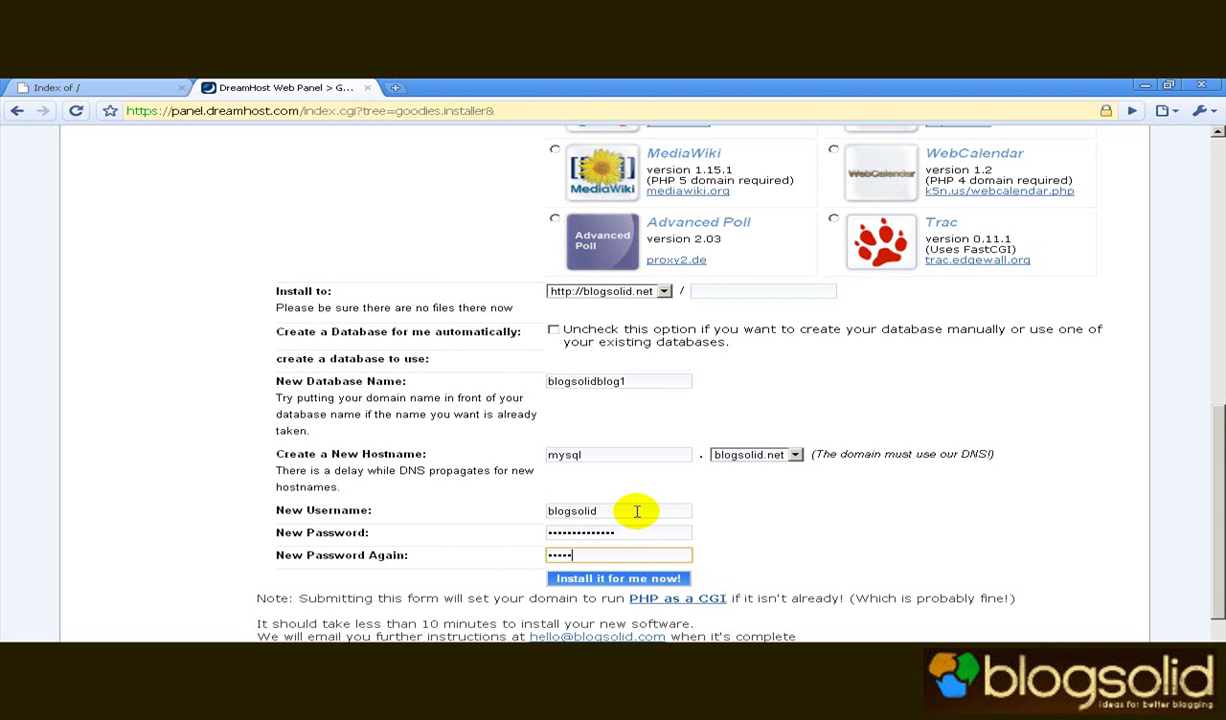
type("••••")
left_click(620, 579)
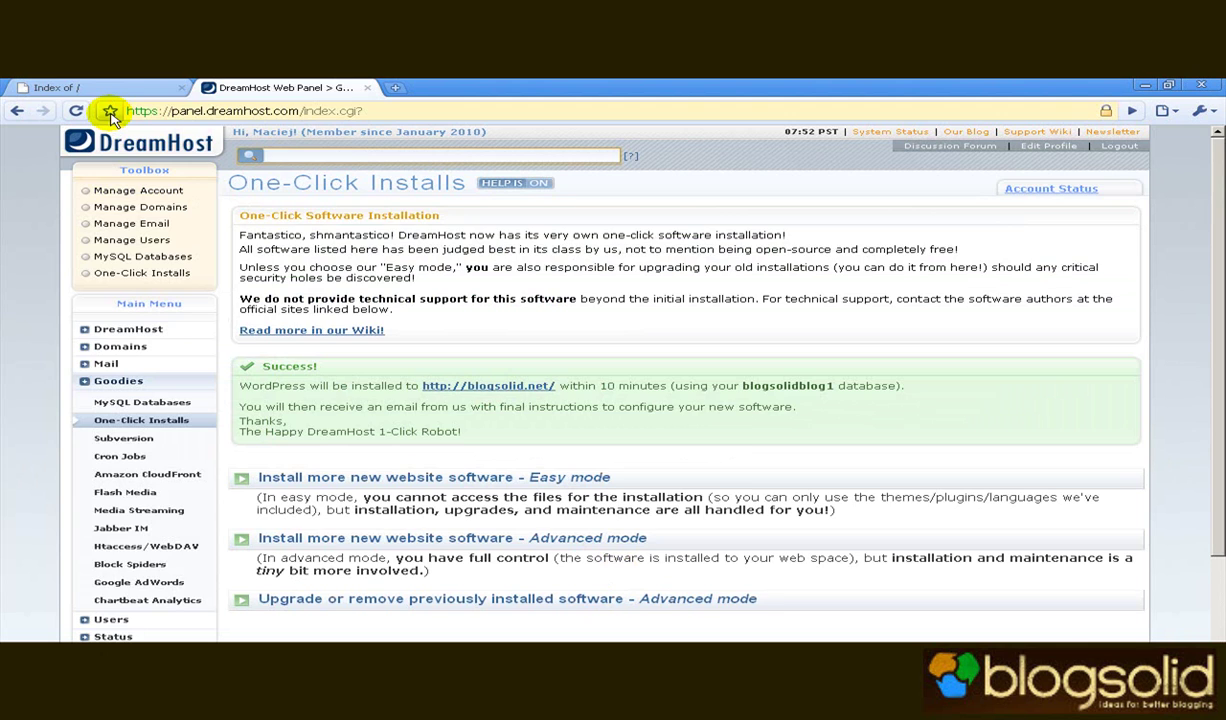
Switch to the blogsolid.net tab and reload it to reach the WordPress installer.
left_click(80, 88)
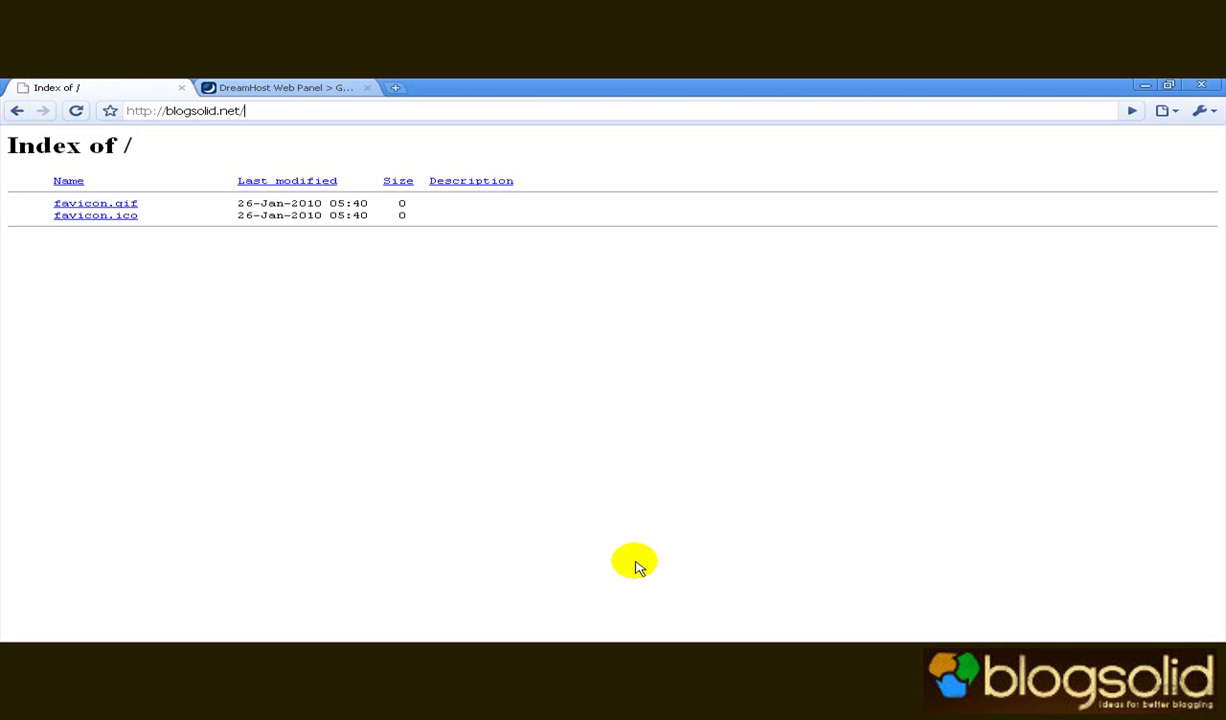
key("Return")
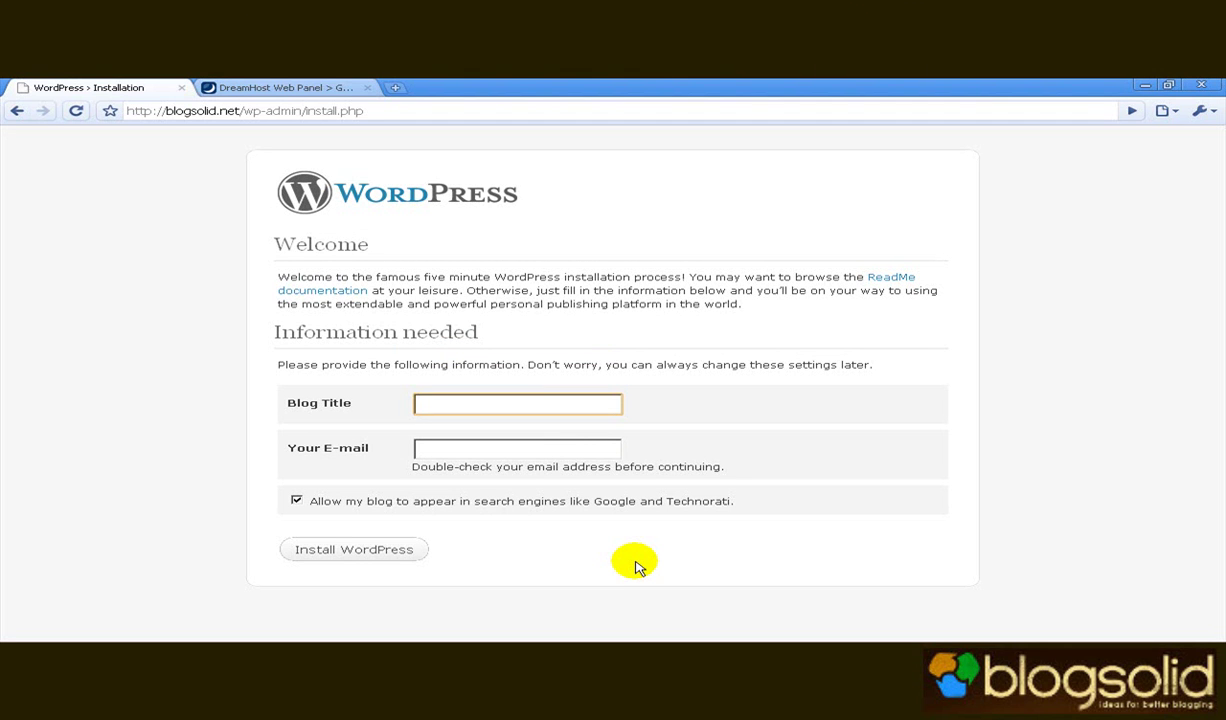
Enter the blog title 'Blogosid.NET' and the contact e-mail, then install WordPress.
type("b")
key("BackSpace")
type("Blogosid.NET")
key("Tab")
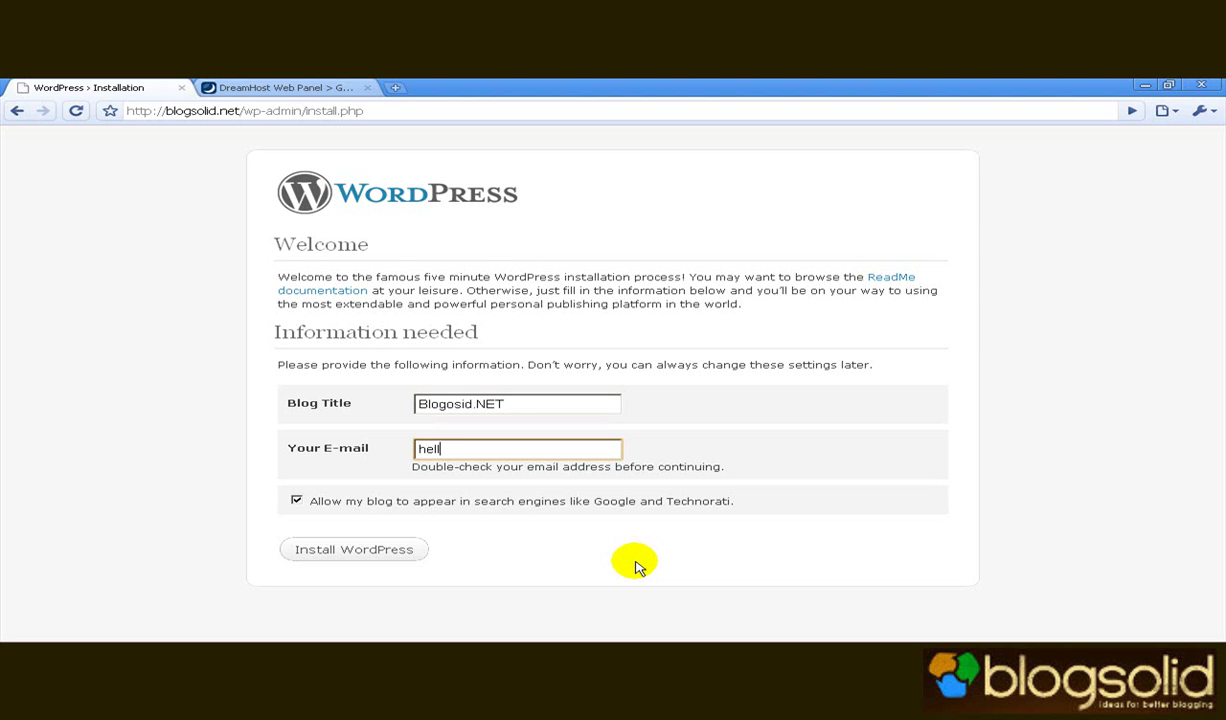
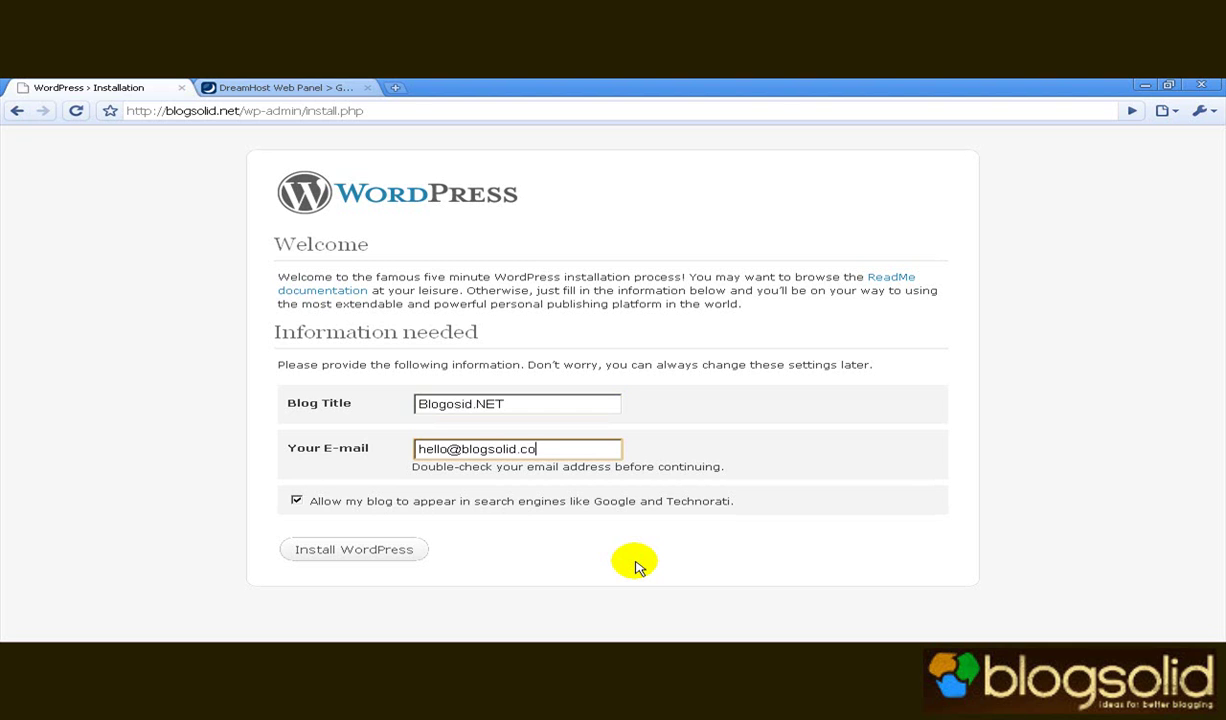
left_click(399, 551)
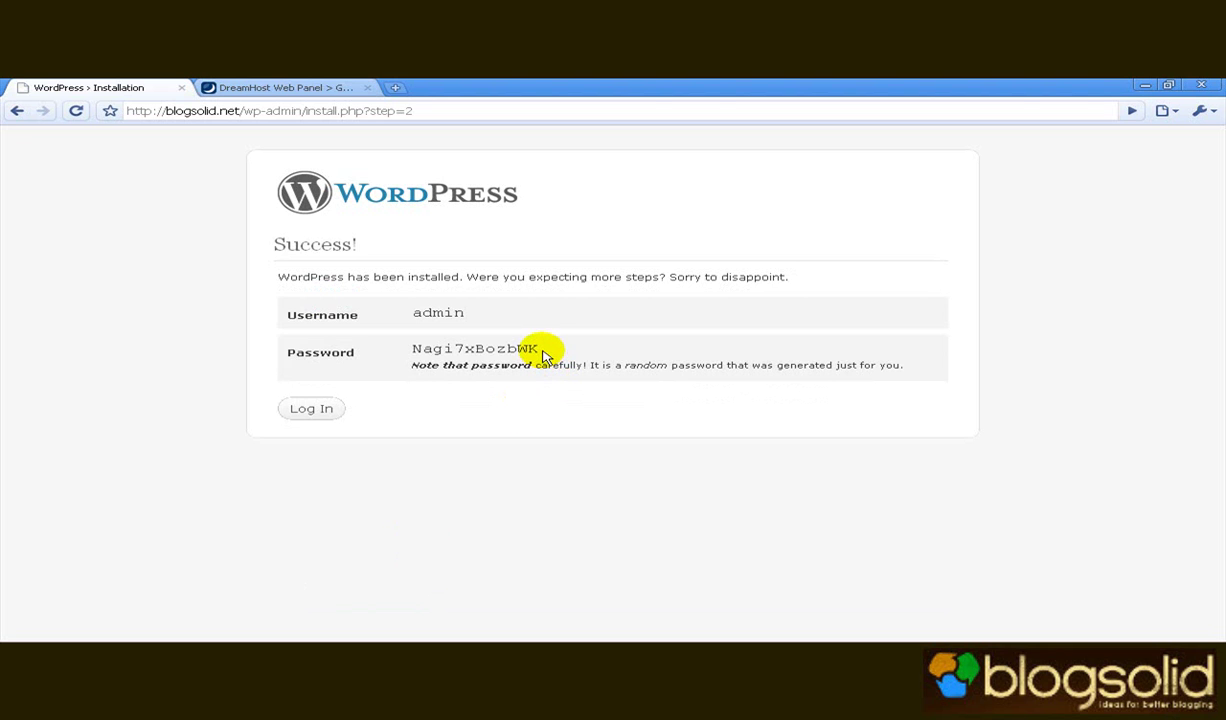
Copy the generated admin password and sign in to WordPress as user 'admin' with it.
left_click_drag(541, 349, 407, 355)
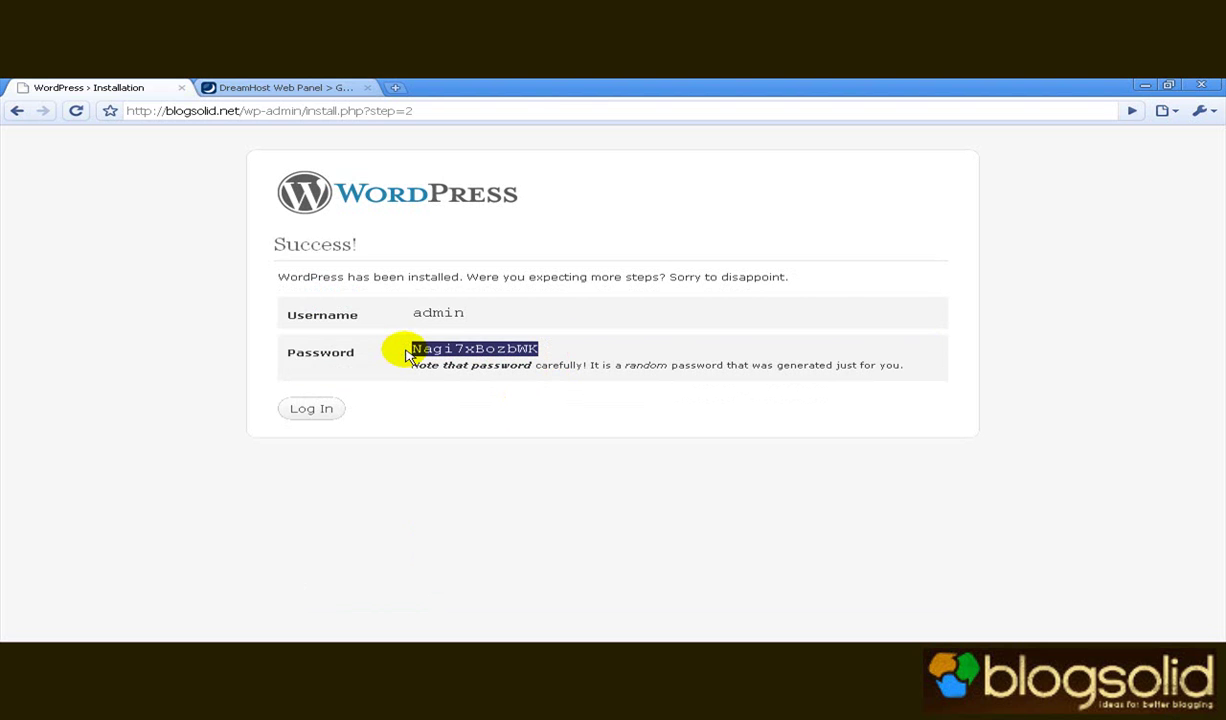
left_click(324, 405)
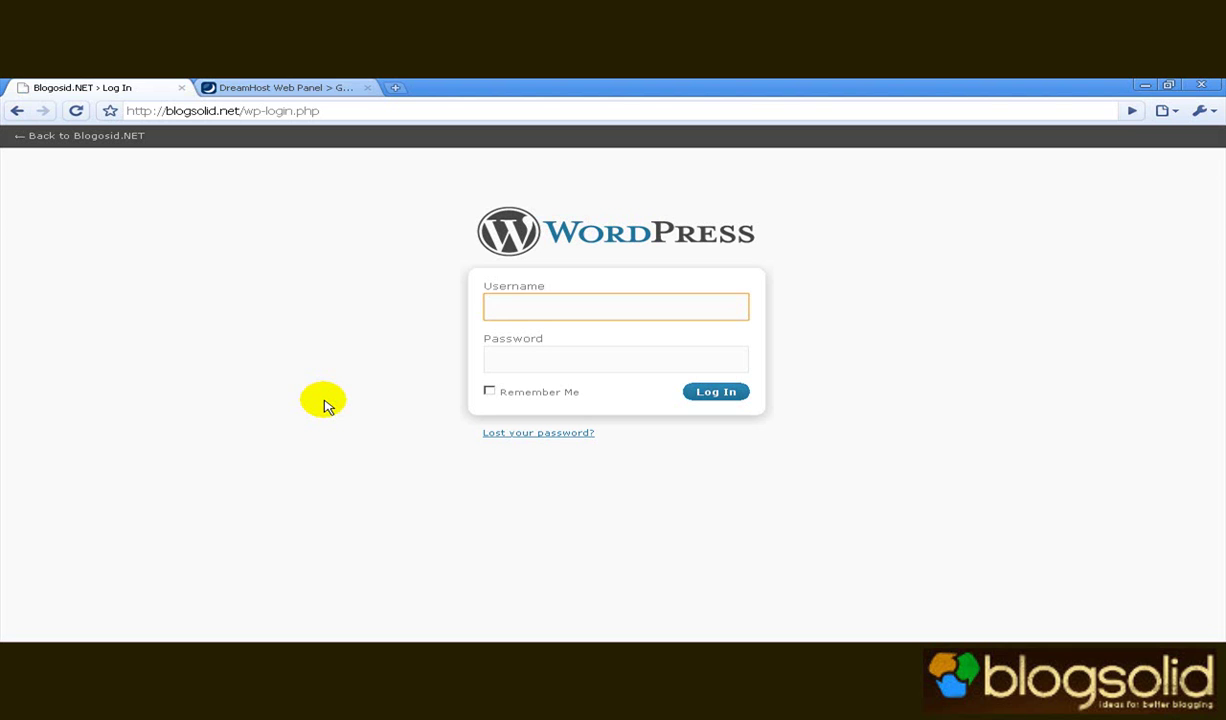
type("admin")
key("Tab")
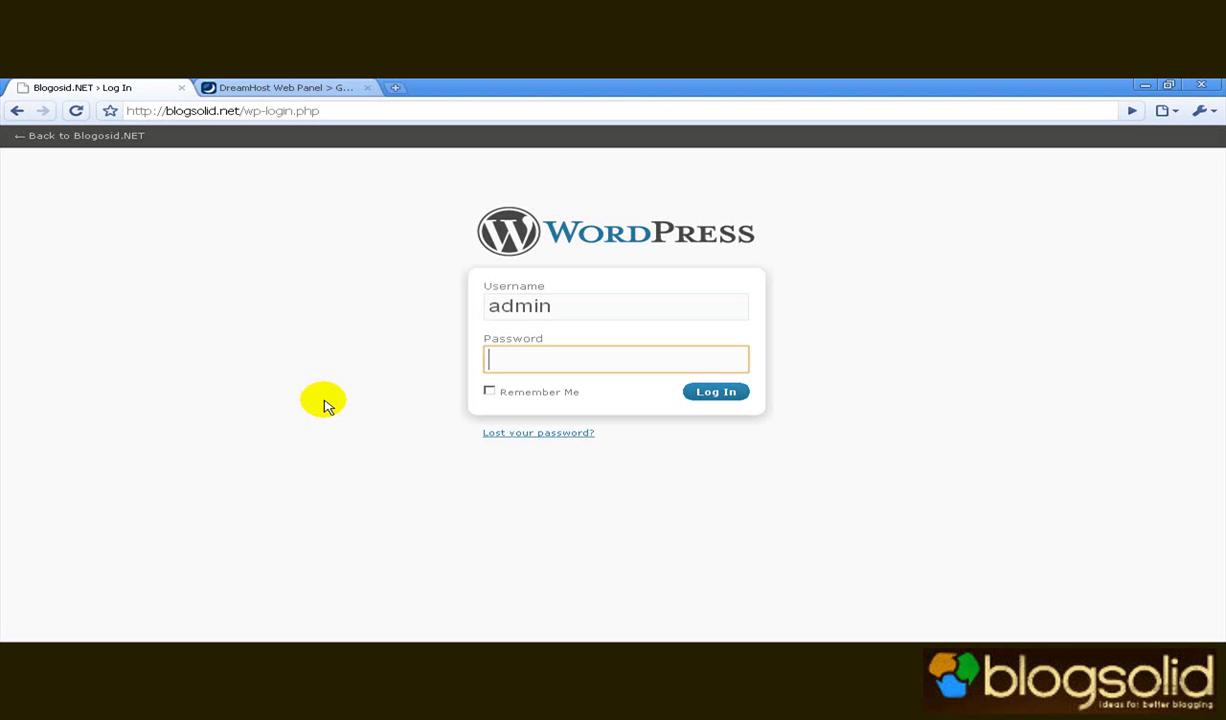
type("************")
key("Return")
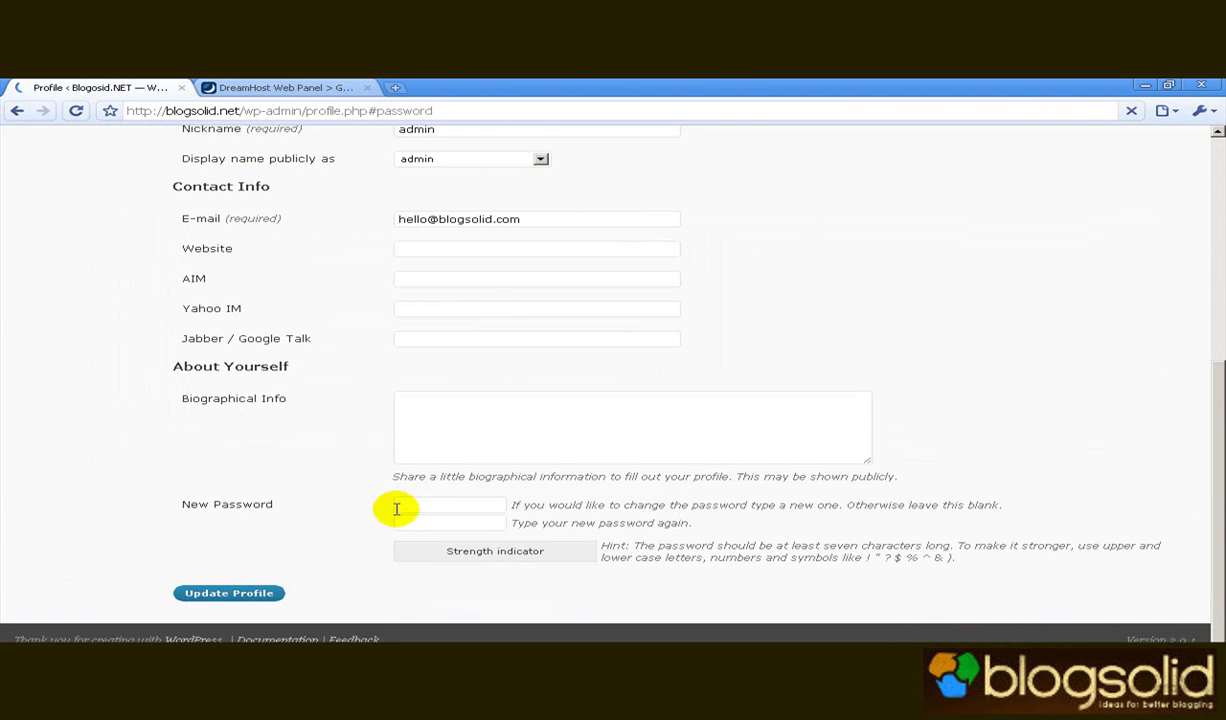
Enter a new strong password in the admin's New Password field and save it with Update Profile.
left_click(432, 506)
type("p••••••••••")
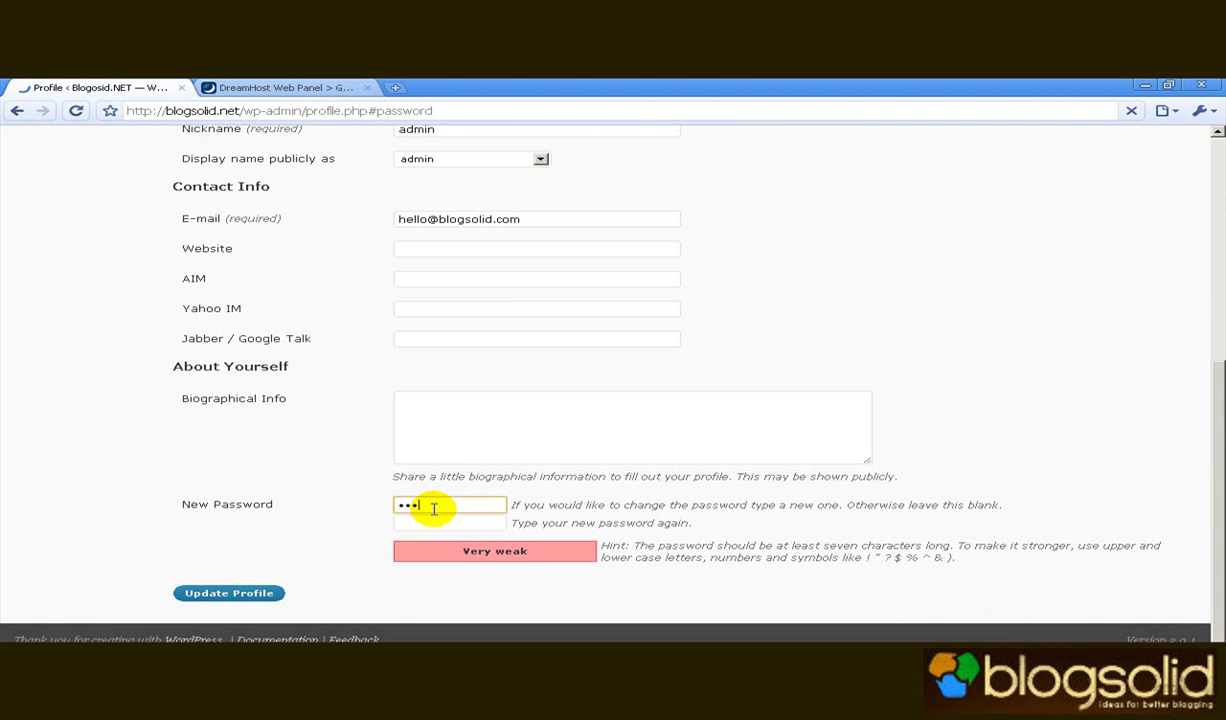
type("••••")
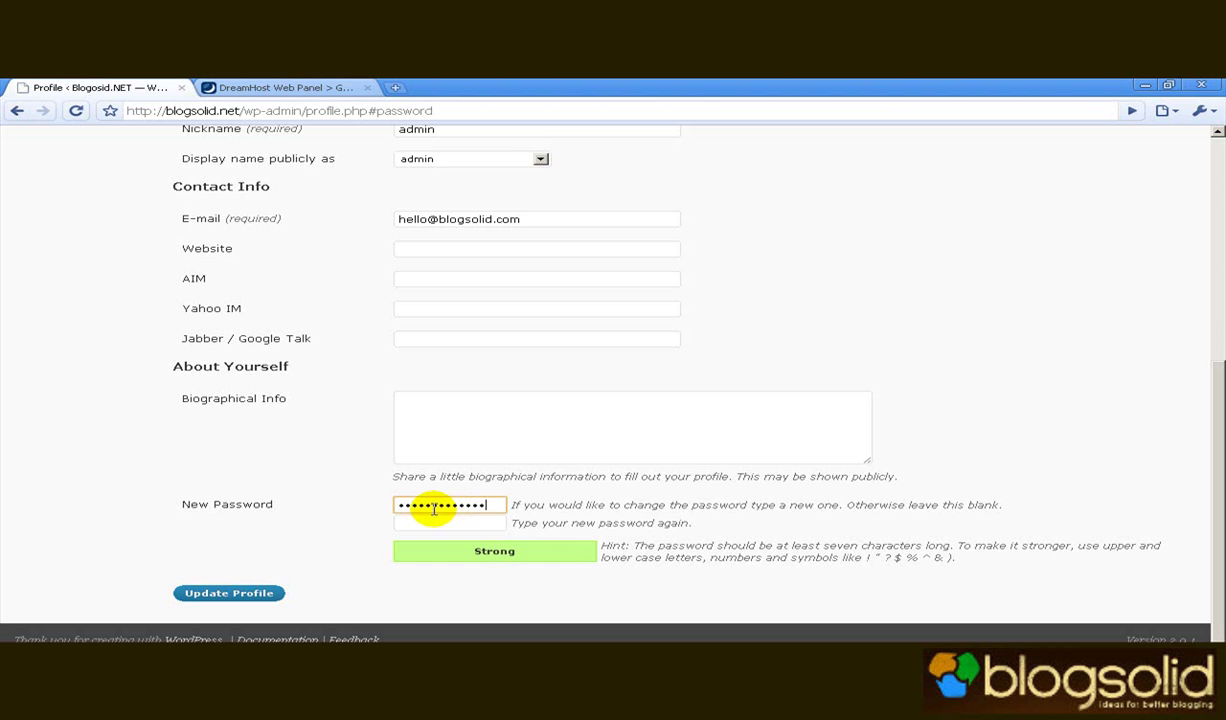
key("Tab")
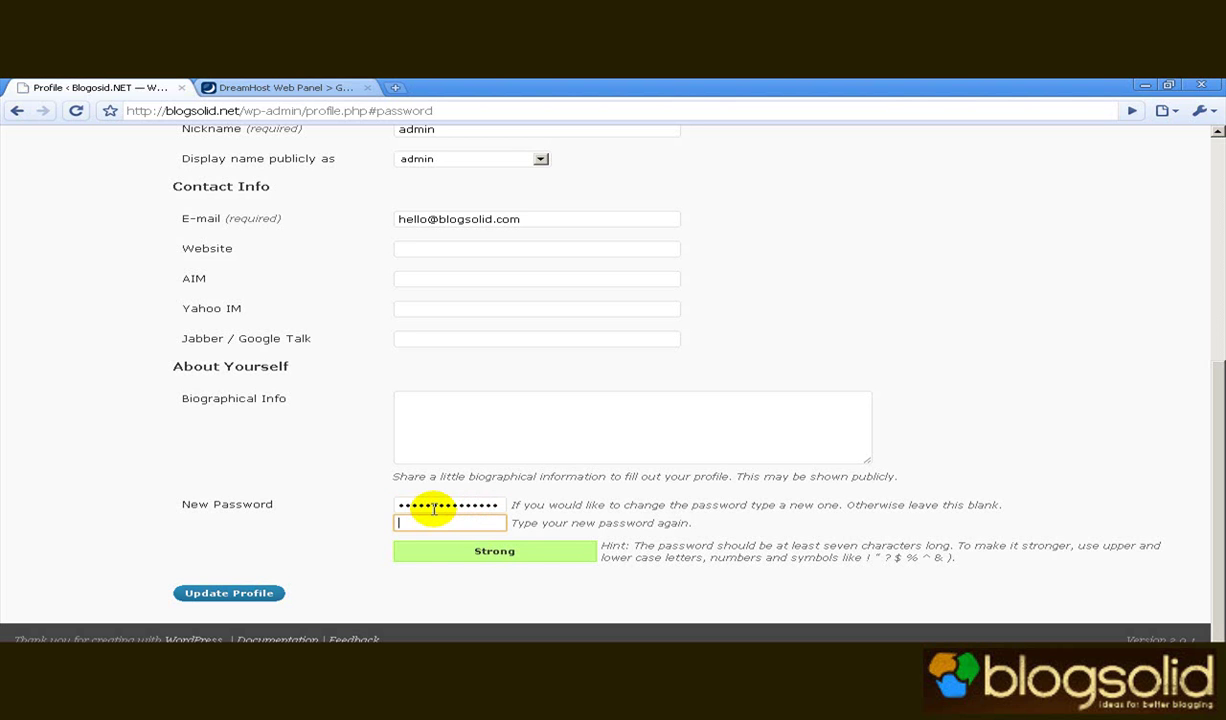
type("•••••••••••••••")
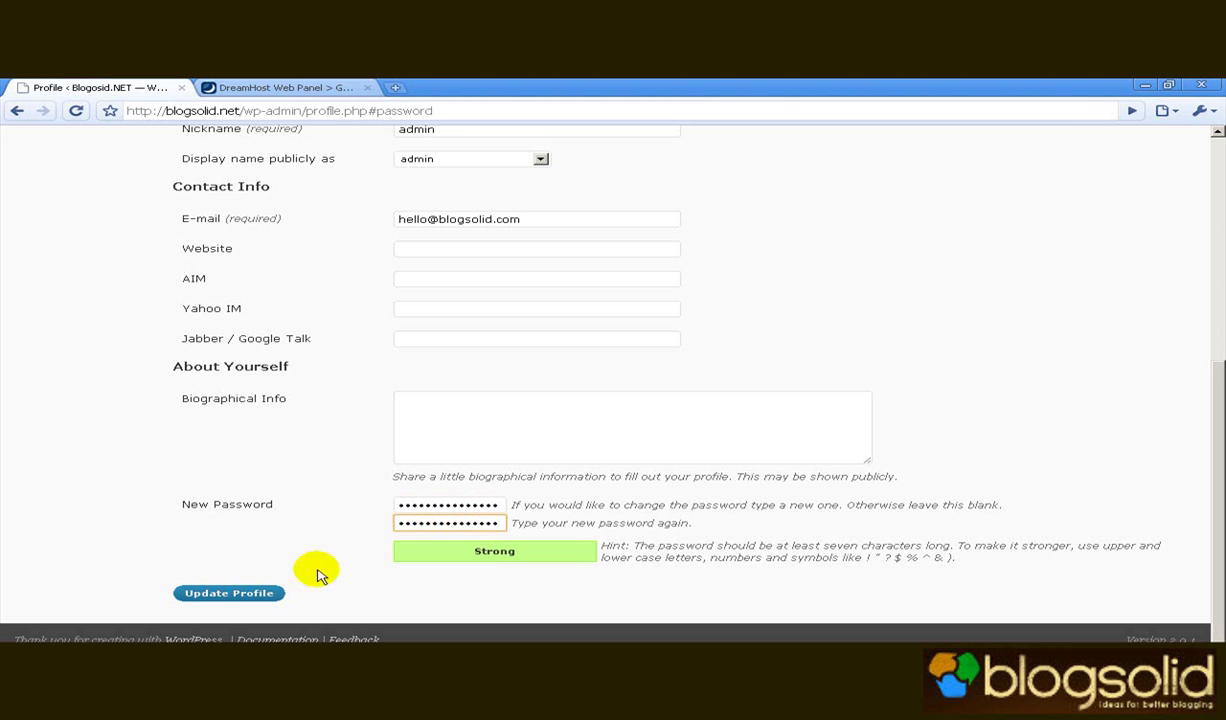
left_click(238, 598)
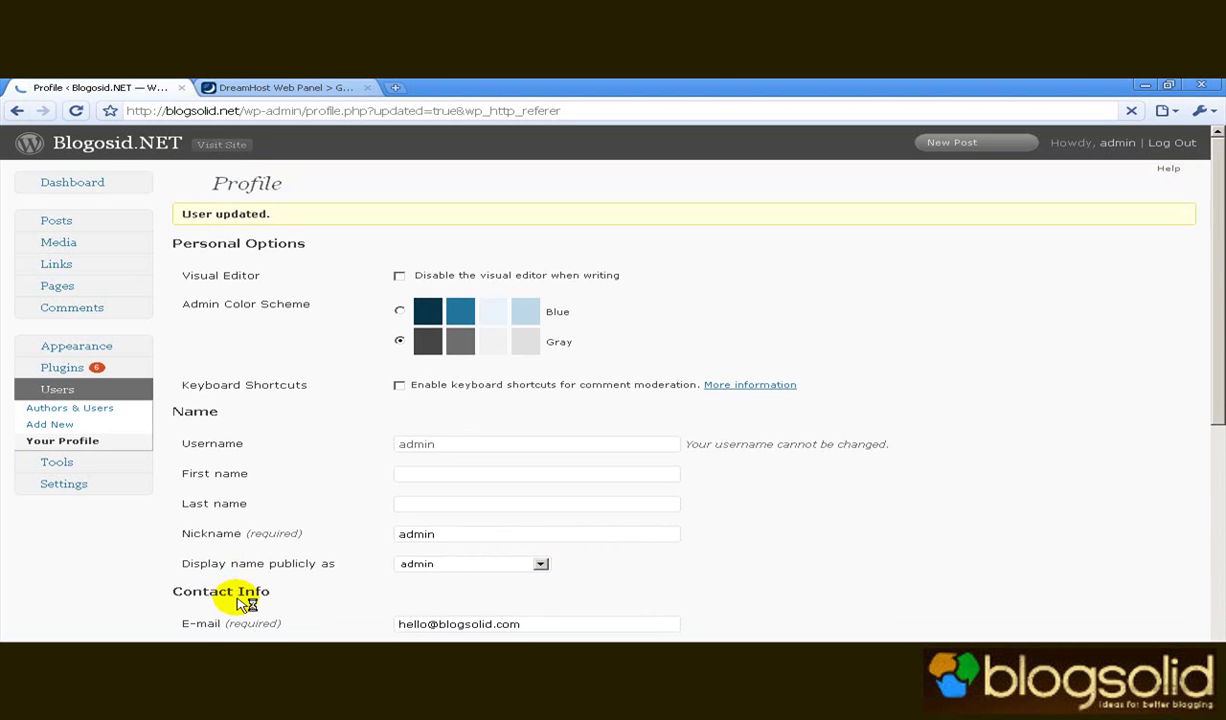
Visit the Blogosid.NET front page from the site title in the admin header.
left_click(141, 153)
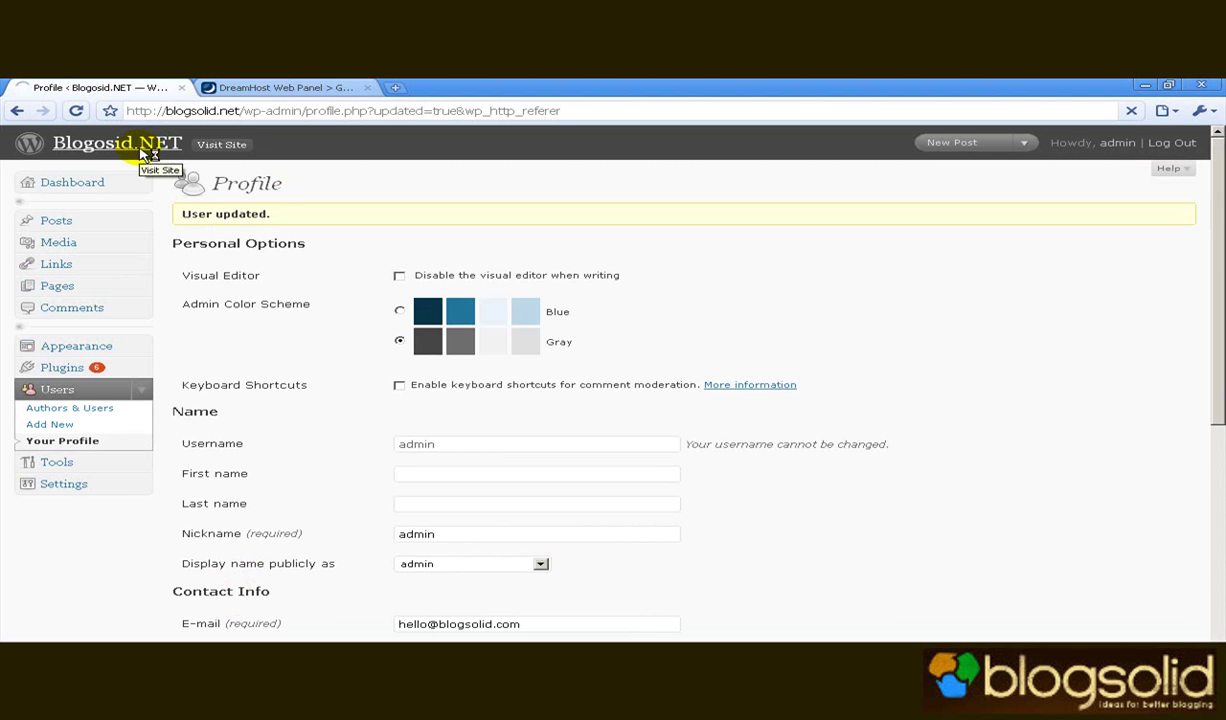